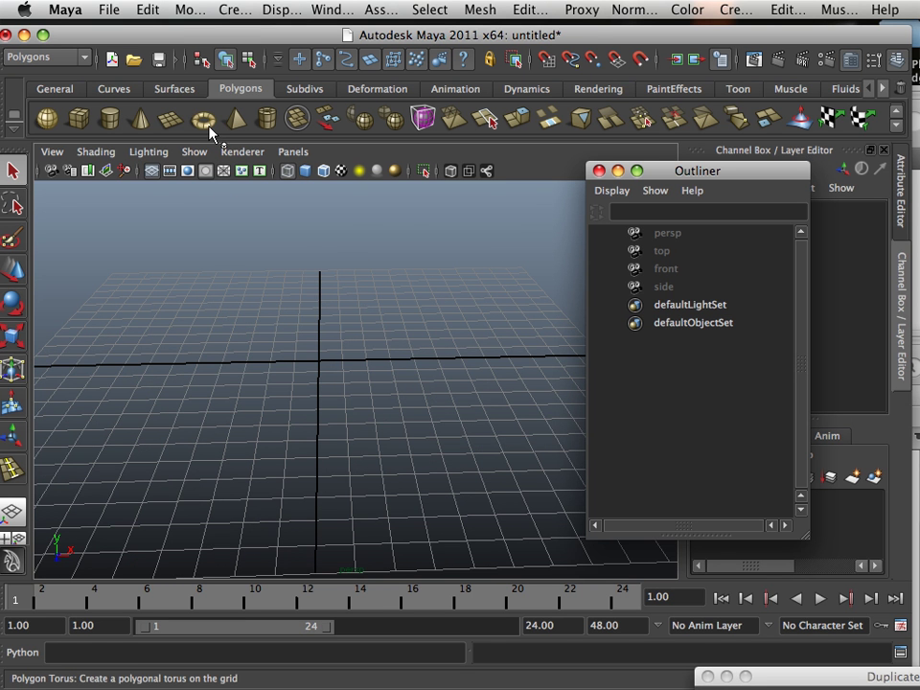
Step: Create a polygon torus, frame it in the view and close the Outliner
left_click(205, 123)
key("f")
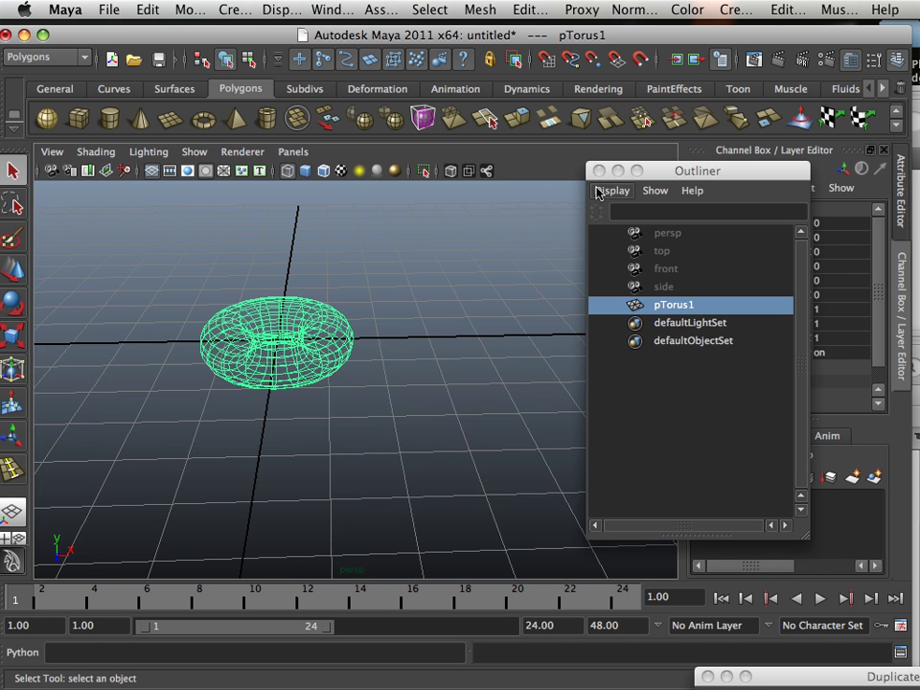
left_click(599, 170)
scroll(731, 359, "down", 1)
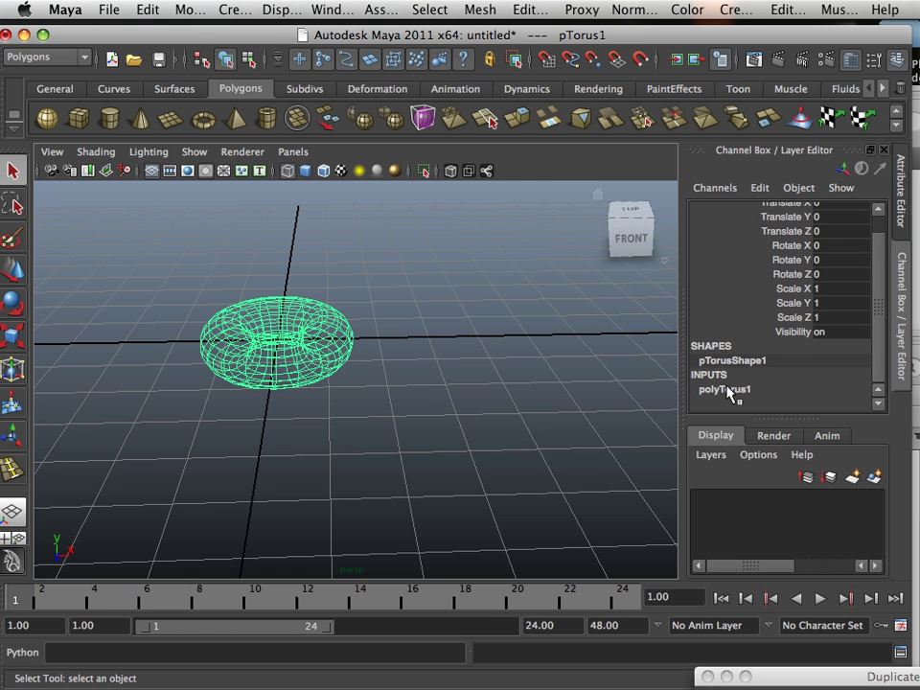
Step: Reduce the torus's Subdivisions Axis and Height to 6 and display it shaded
left_click(725, 393)
scroll(728, 373, "down", 3)
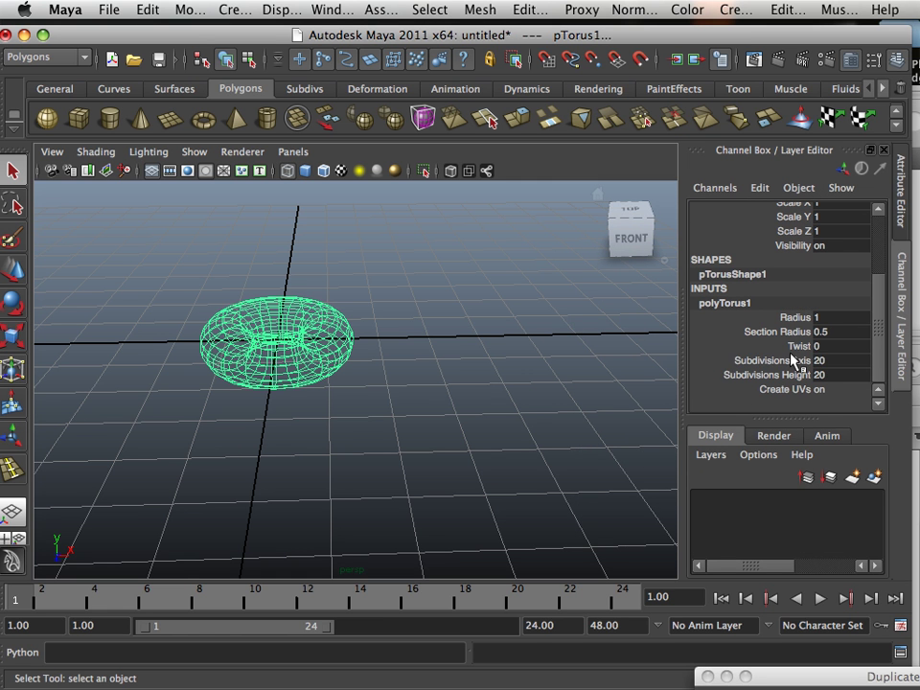
left_click_drag(791, 359, 789, 375)
middle_click_drag(552, 342, 430, 308)
key("5")
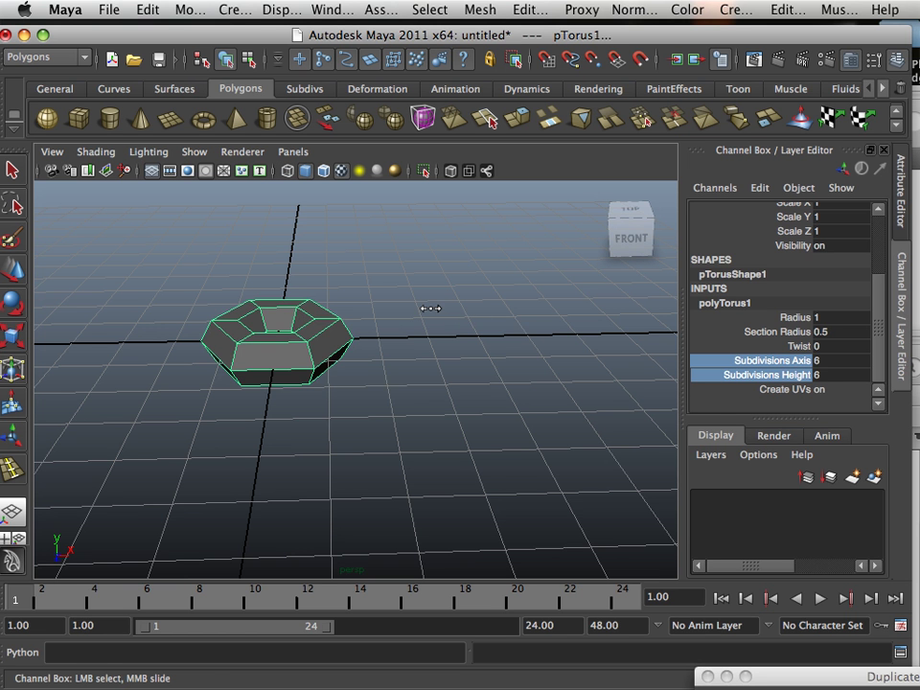
left_click_drag(430, 309, 428, 349, "alt")
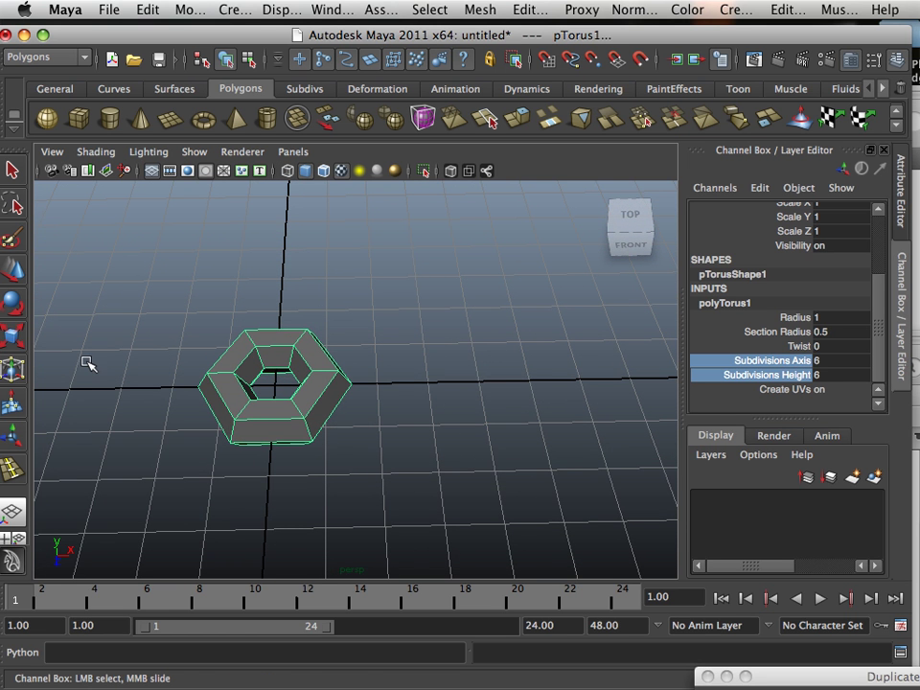
Step: Undo a trial X-scale, then set the torus Section Radius to 0.3
left_click(12, 341)
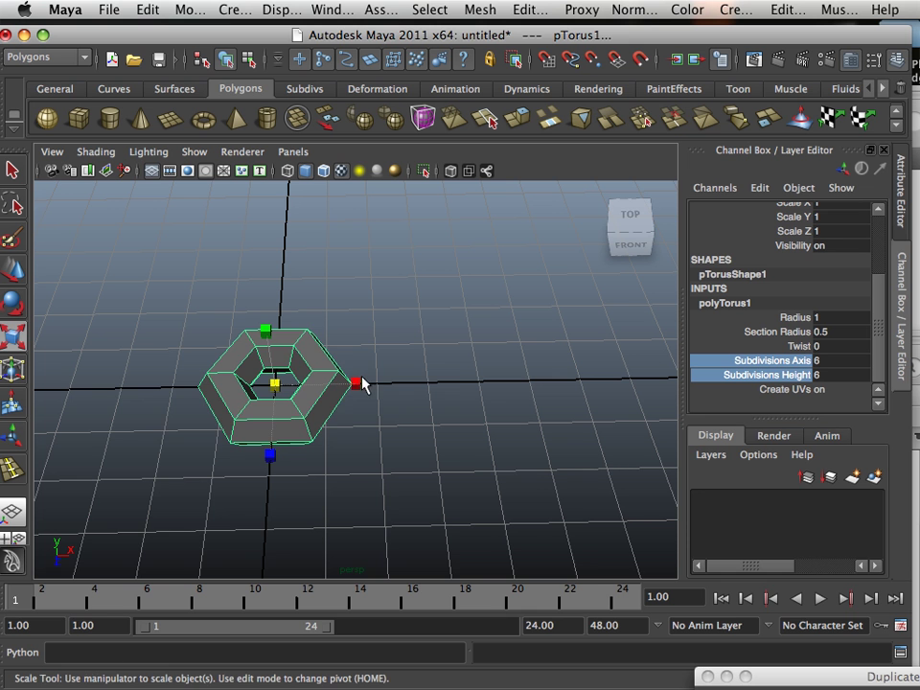
left_click_drag(362, 383, 427, 390)
key("ctrl+z")
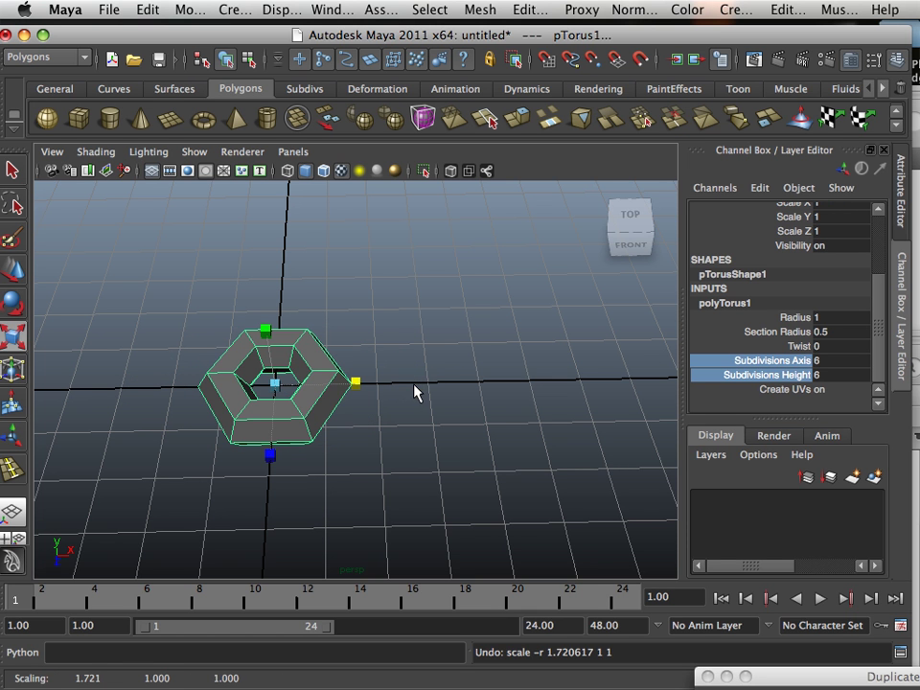
left_click(772, 335)
middle_click_drag(477, 360, 474, 353)
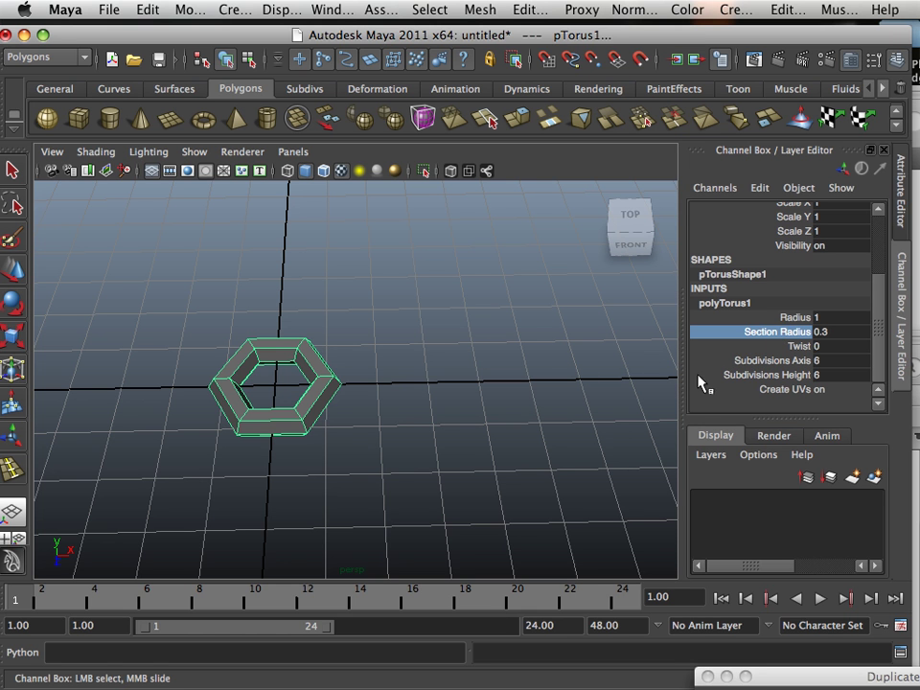
Step: Move the ring's left-side vertices about 1.75 units left along X, then return to Object Mode
right_click_drag(321, 335, 226, 349)
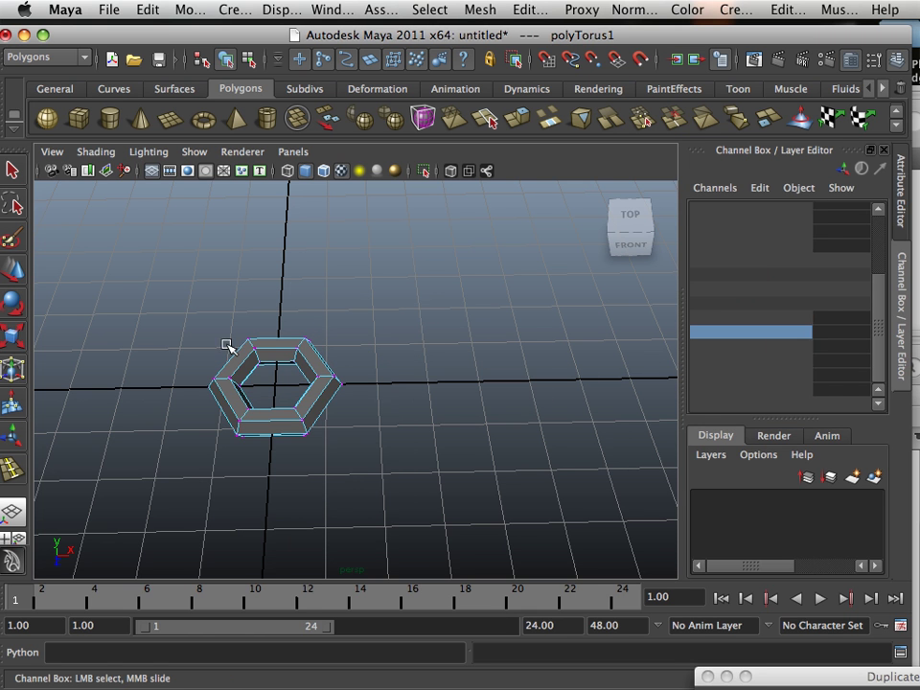
left_click_drag(175, 326, 264, 484)
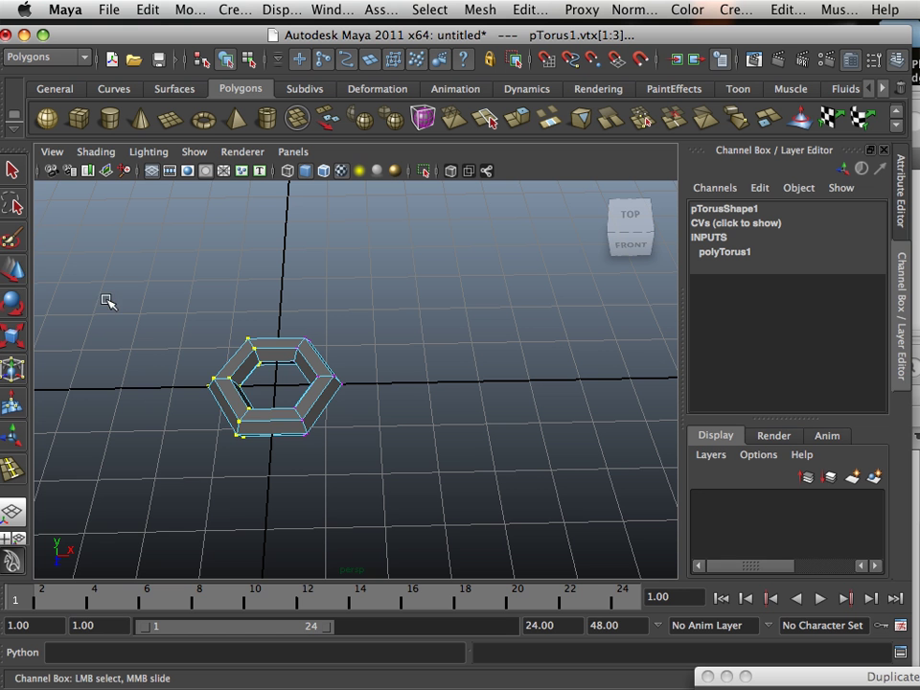
left_click(14, 270)
left_click_drag(292, 385, 200, 382)
left_click(194, 450)
left_click_drag(194, 449, 185, 437, "alt")
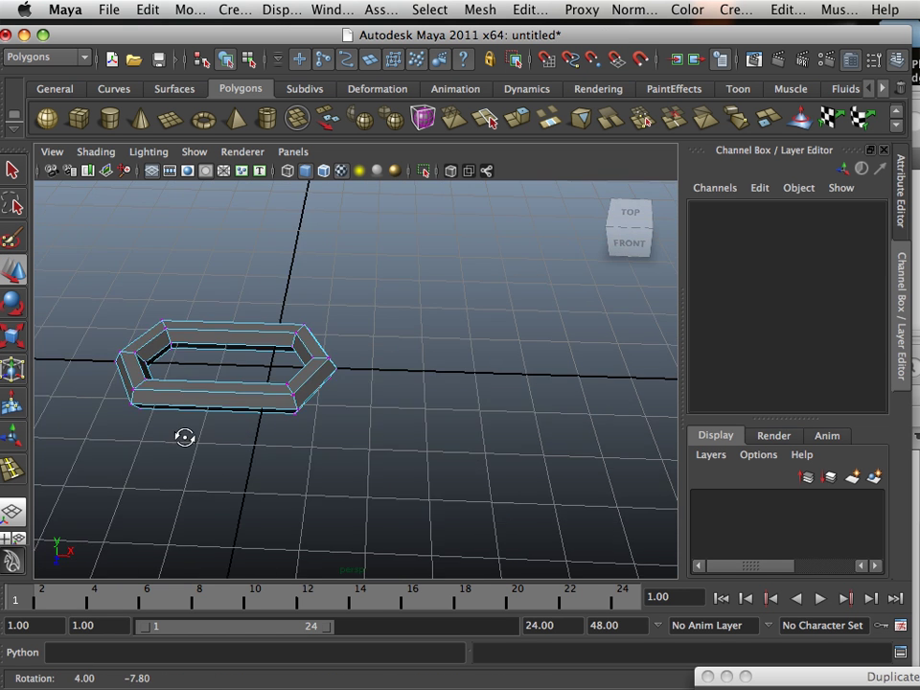
mouse_move(185, 437)
right_mouse_down("alt")
mouse_move(238, 437)
mouse_move(197, 427)
right_mouse_up("alt")
middle_click_drag(197, 428, 345, 412, "alt")
right_click_drag(347, 414, 469, 308)
Step: Duplicate the torus and move the copy to Translate X -10.195
left_click(422, 408)
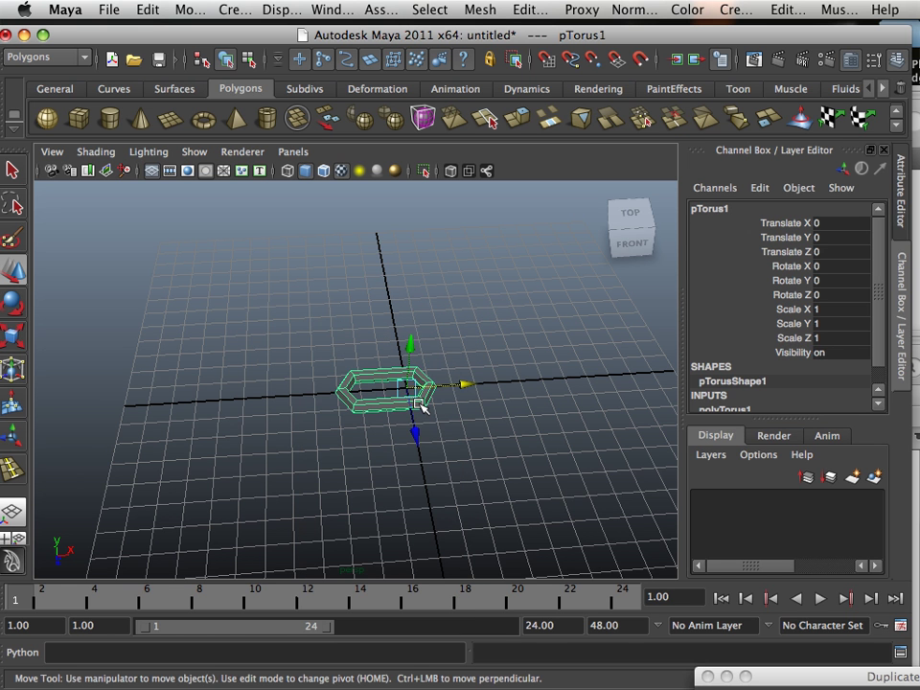
key("ctrl+d")
left_click_drag(465, 384, 224, 391)
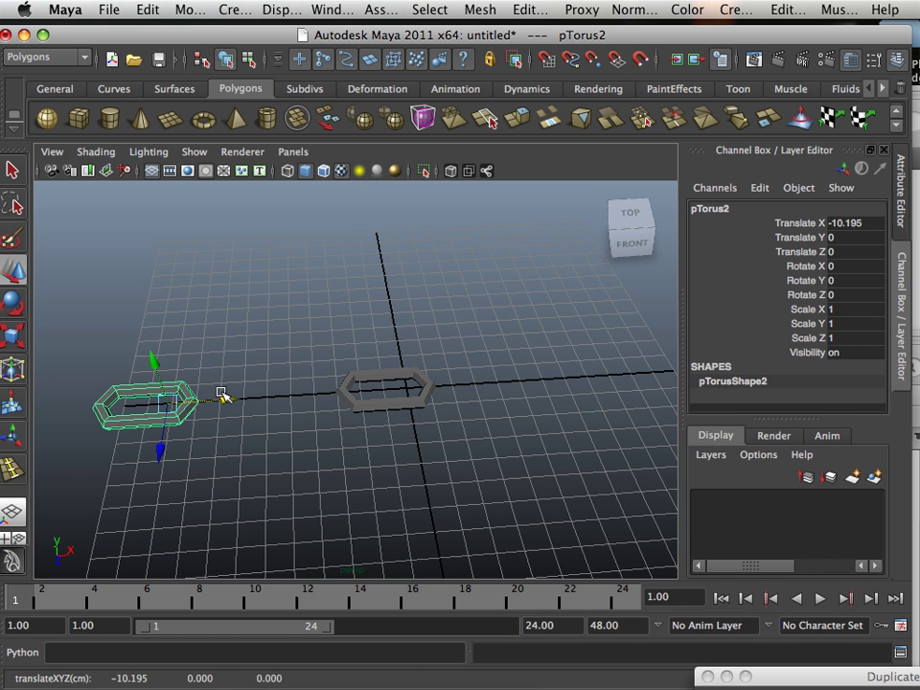
Step: Centre the copy's pivot and delete its construction history
left_click(186, 9)
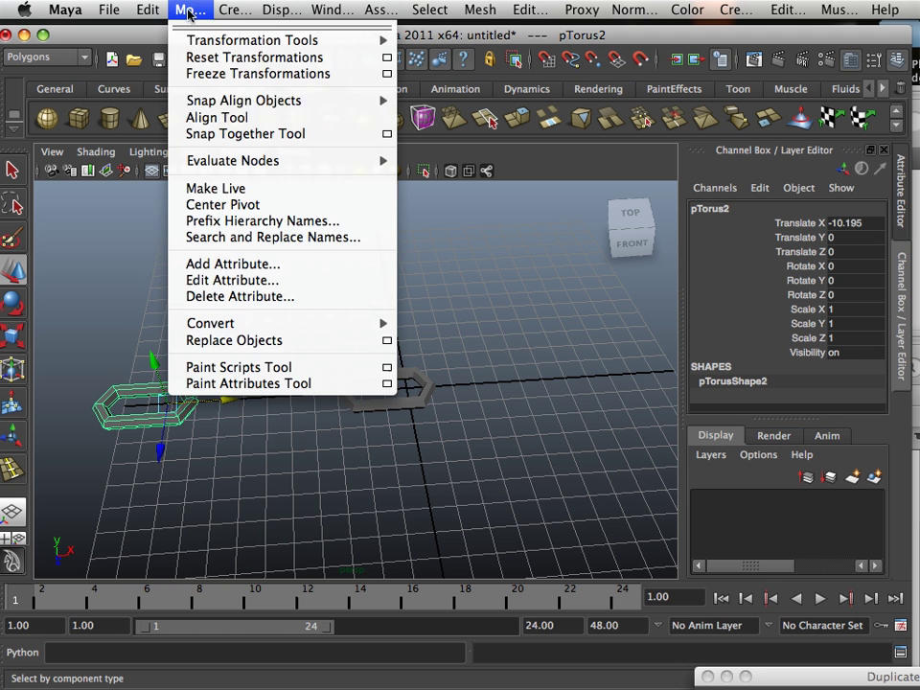
left_click(221, 205)
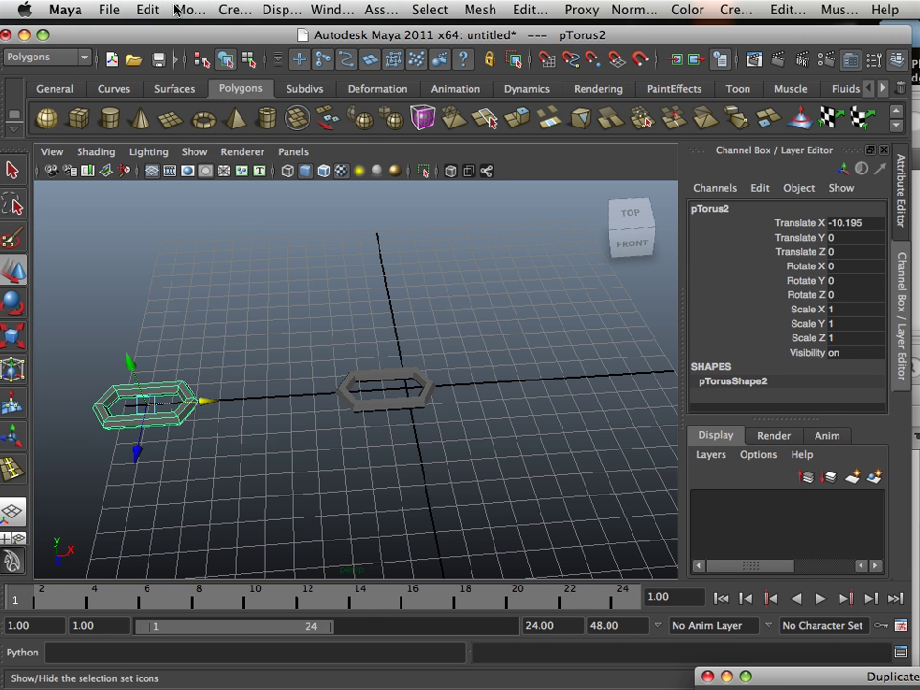
left_click(155, 10)
mouse_move(216, 217)
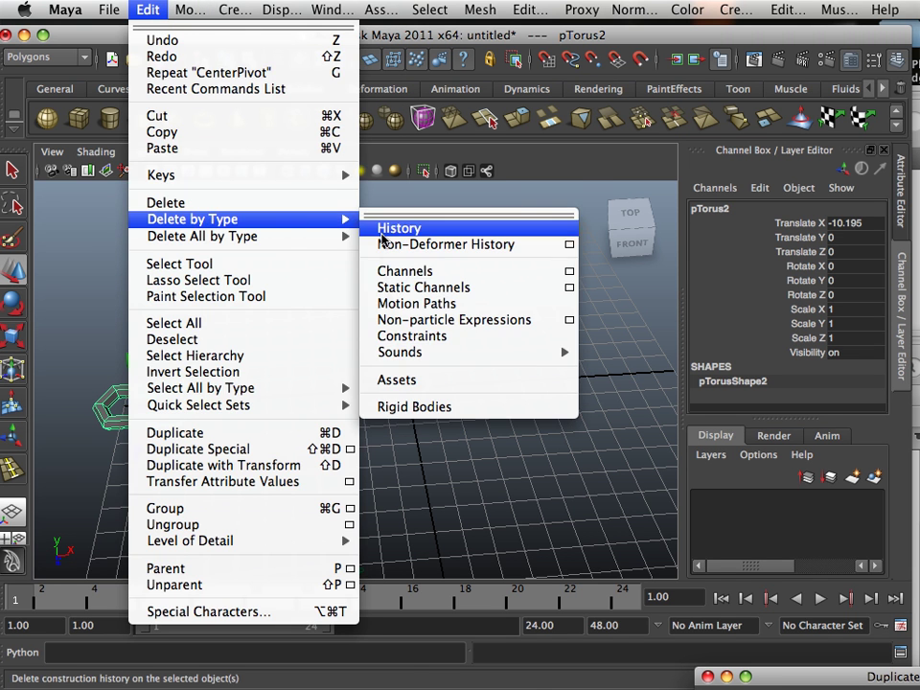
left_click(388, 226)
Step: Delete the original torus pTorus1, leaving only the copy
left_click(377, 422)
key("Delete")
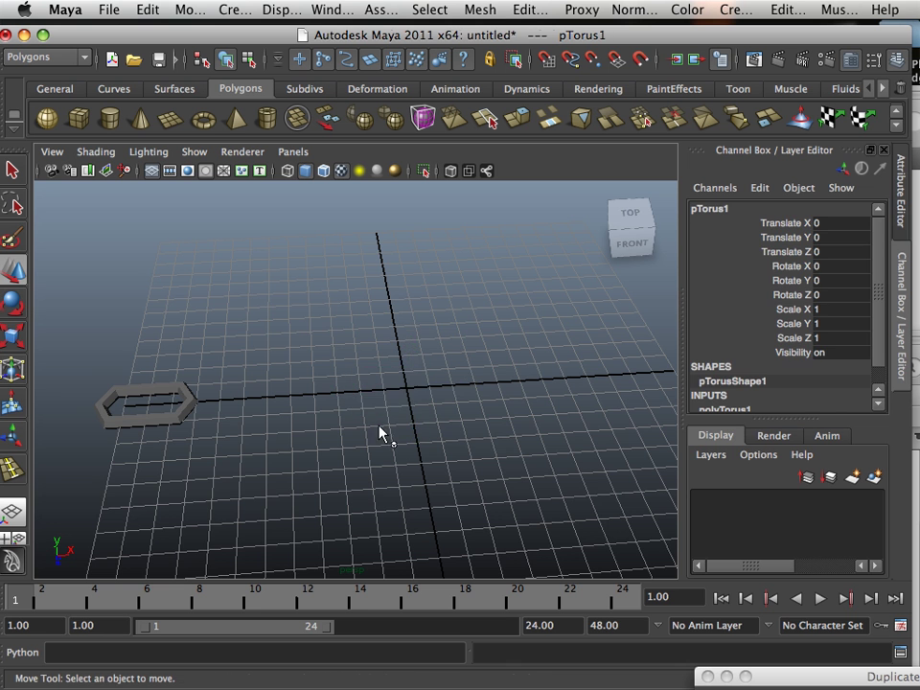
left_click_drag(304, 400, 362, 379, "alt")
middle_click_drag(362, 378, 291, 396, "alt")
Step: Duplicate the link with Duplicate with Transform and slide the copy along X
left_click(287, 395)
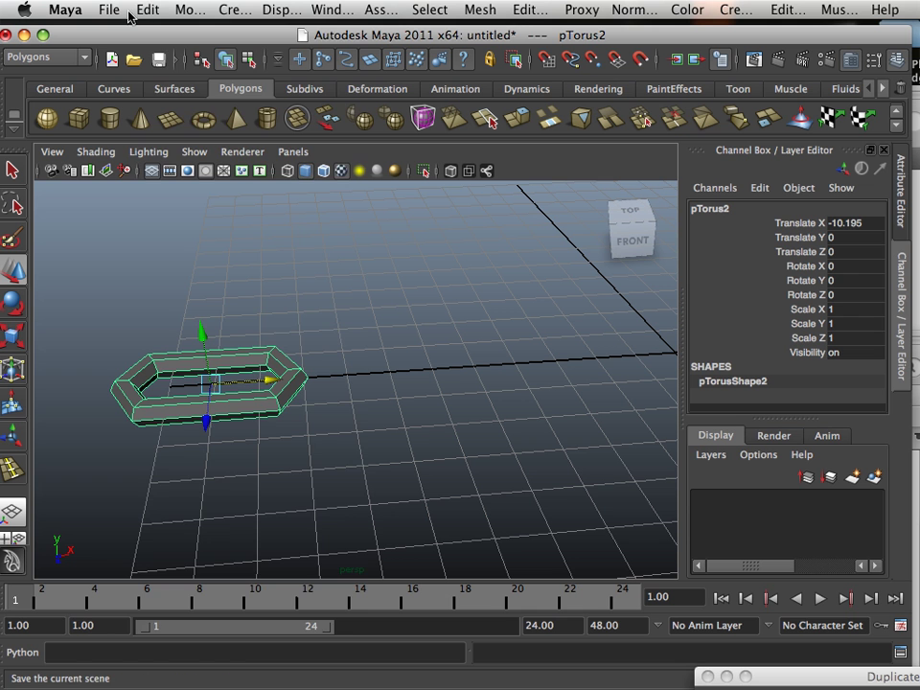
left_click(135, 12)
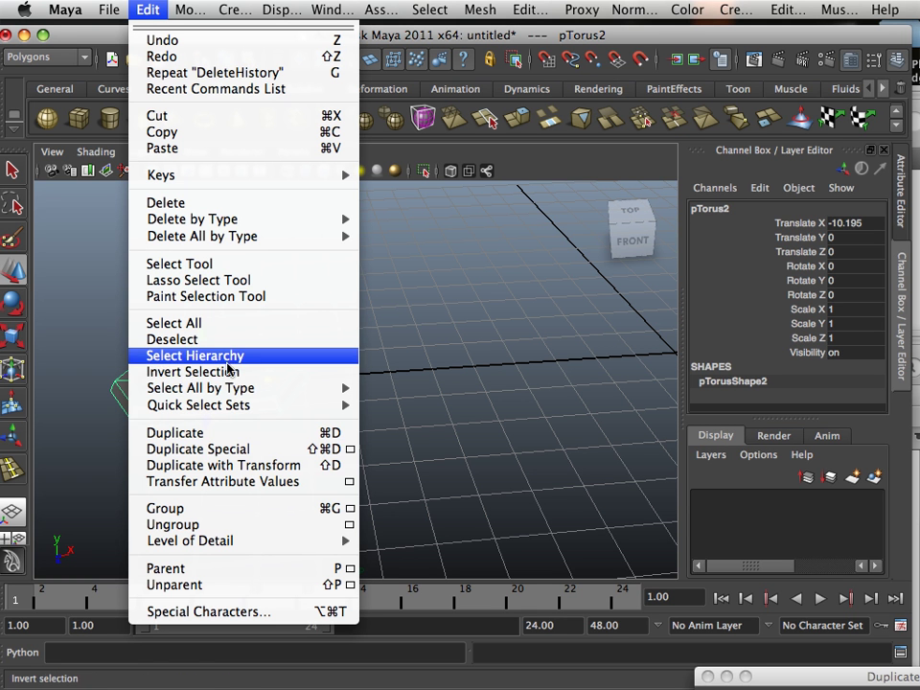
left_click(249, 468)
left_click_drag(290, 383, 457, 378)
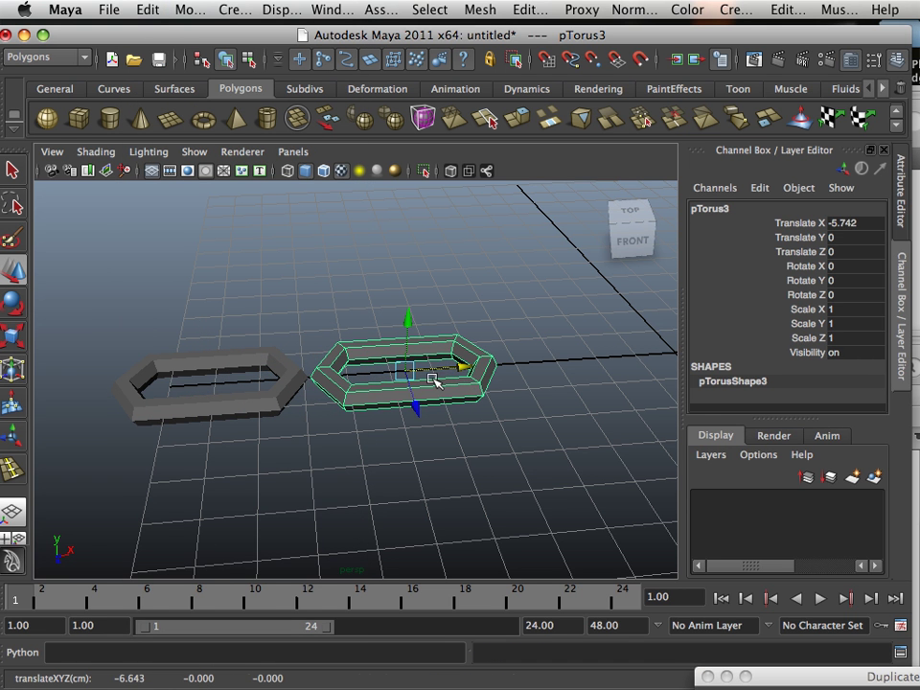
Step: Repeat the offset duplicate to extend the row up to pTorus13 at X 38.789
key("shift+d")
scroll(420, 377, "down", 5)
key("shift+d")
key("shift+d")
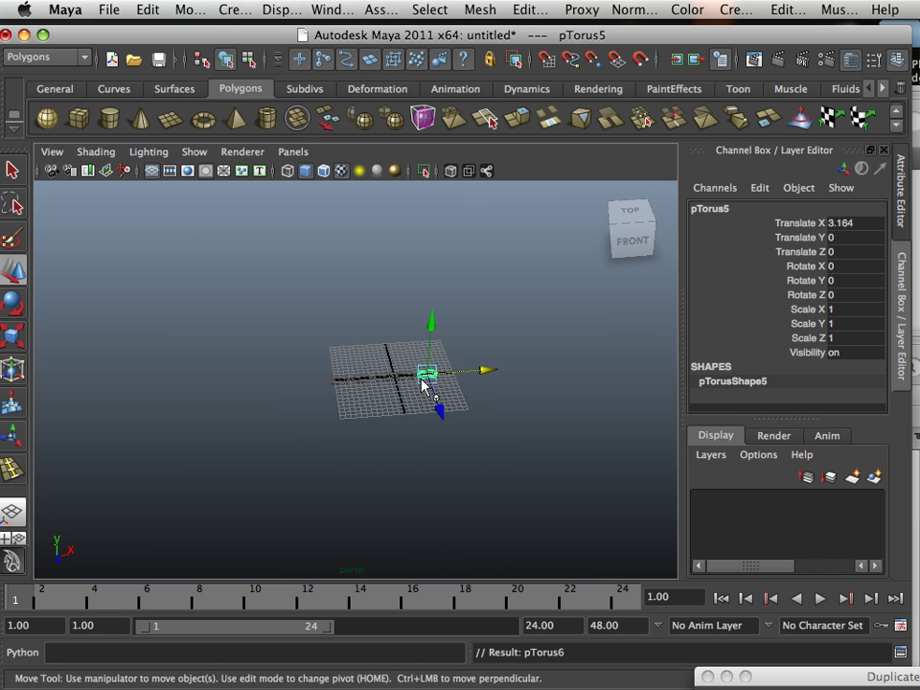
key("shift+d")
key("shift+d")
key("shift+d")
key("shift+d")
key("shift+d")
key("shift+d")
key("shift+d")
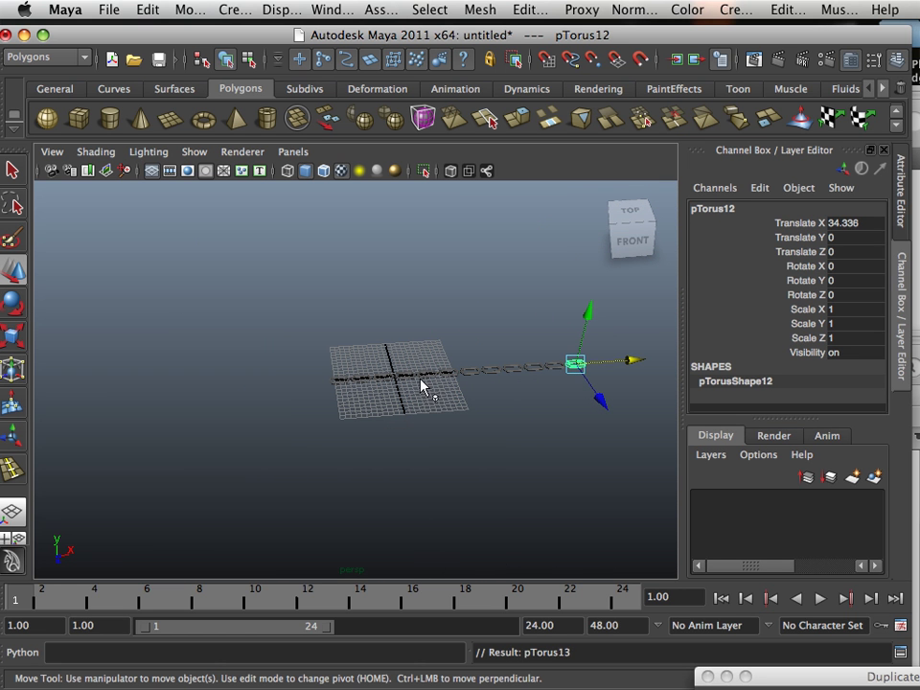
left_click_drag(420, 378, 284, 405, "alt")
Step: Select every link in the row and duplicate them all
right_click_drag(283, 405, 449, 480, "alt")
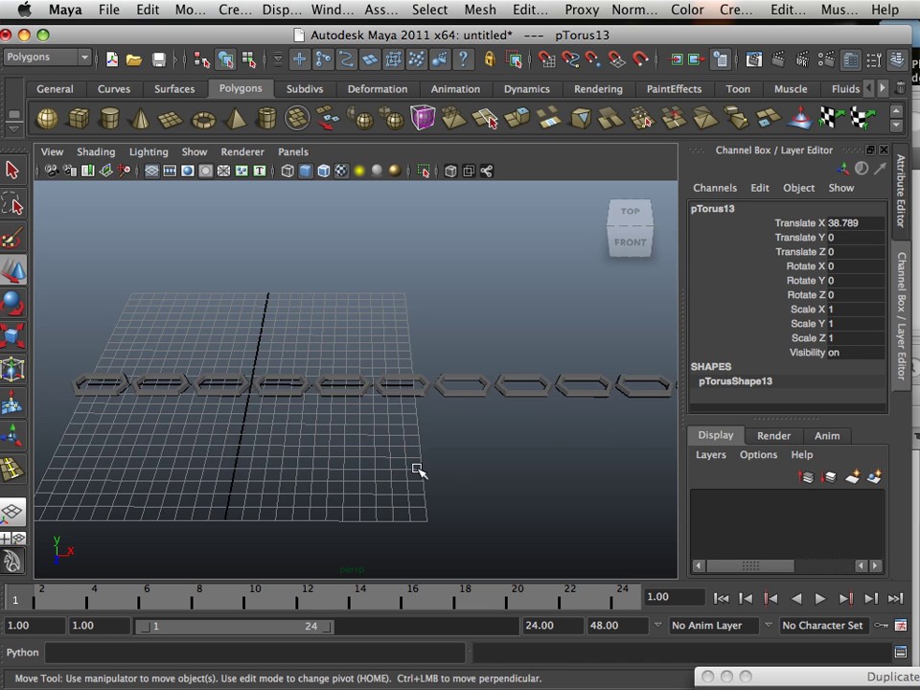
middle_click_drag(416, 471, 368, 443, "alt")
right_click_drag(368, 443, 303, 418, "alt")
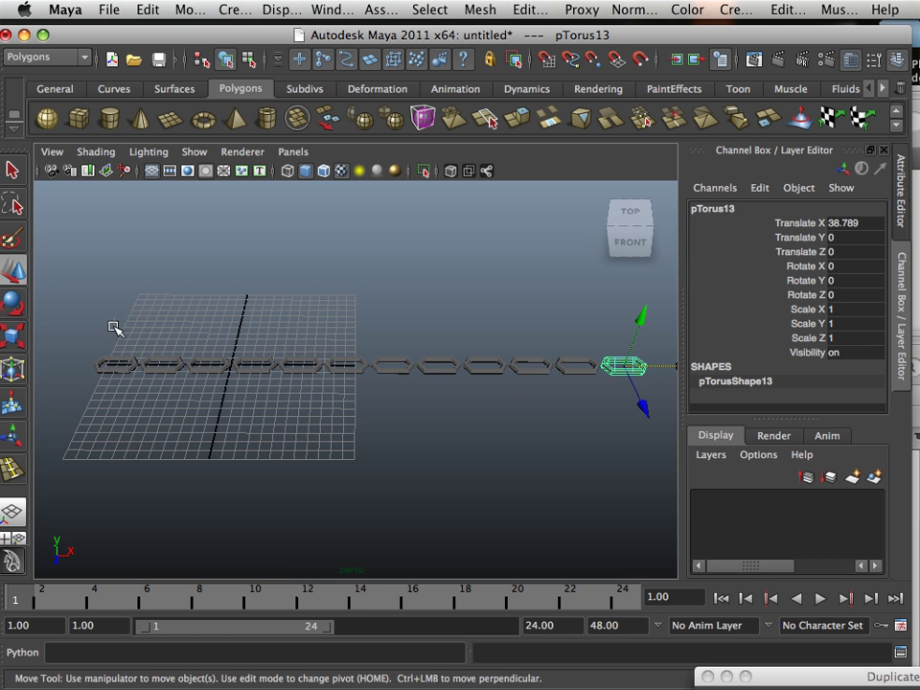
left_click_drag(113, 327, 644, 443)
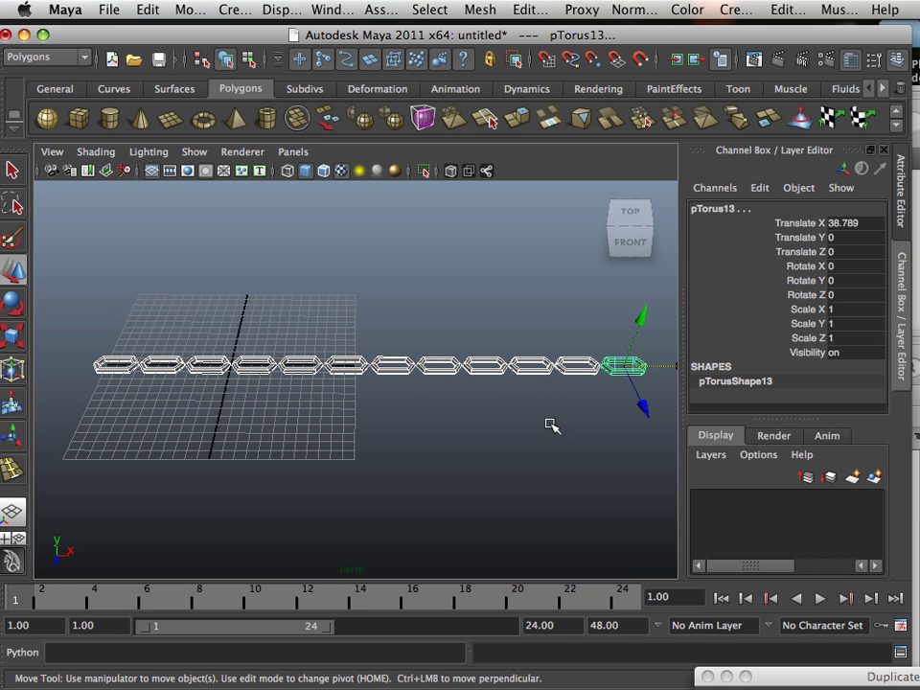
key("ctrl+d")
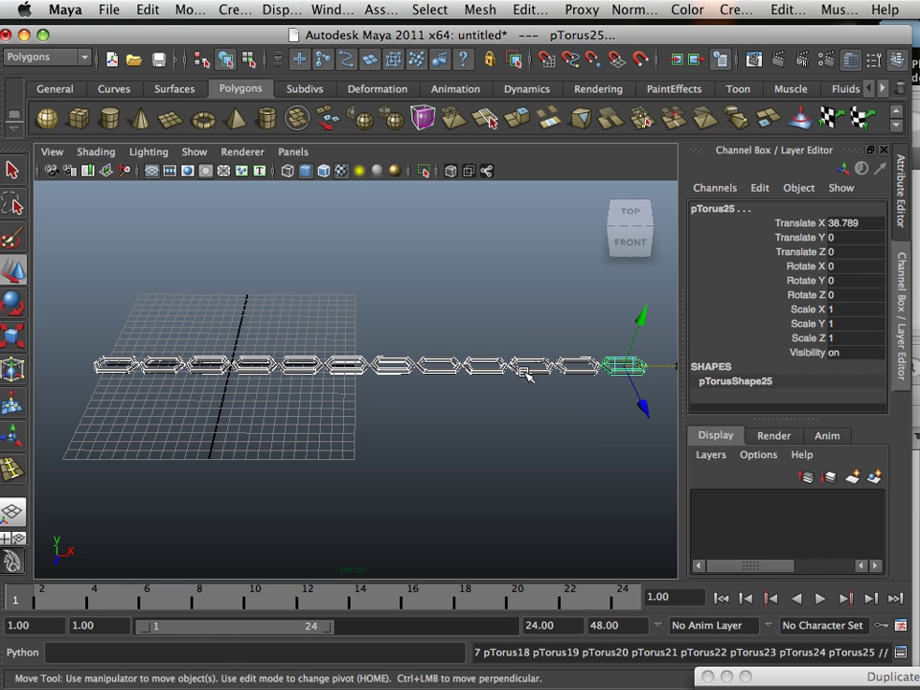
Step: Rotate the duplicated links to Rotate X 90 so they stand upright
left_click(19, 306)
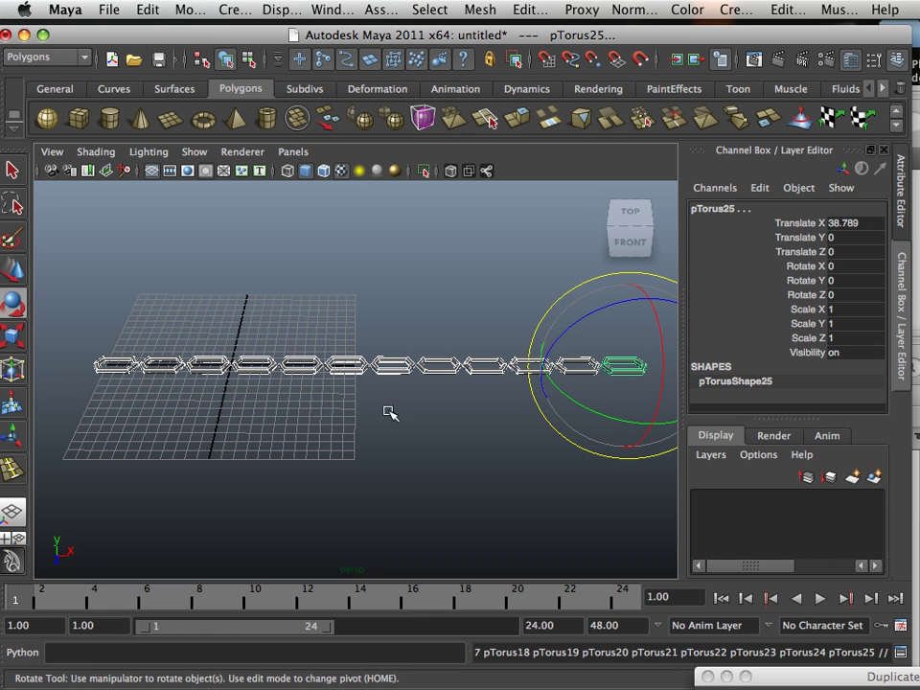
left_click_drag(665, 351, 656, 371)
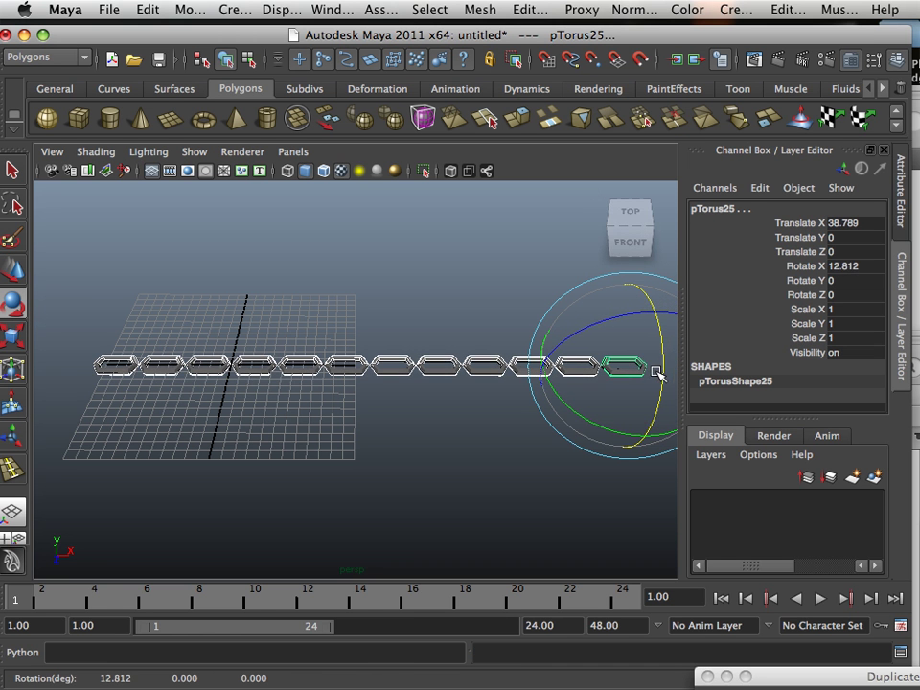
double_click(855, 266)
type("90")
key("Return")
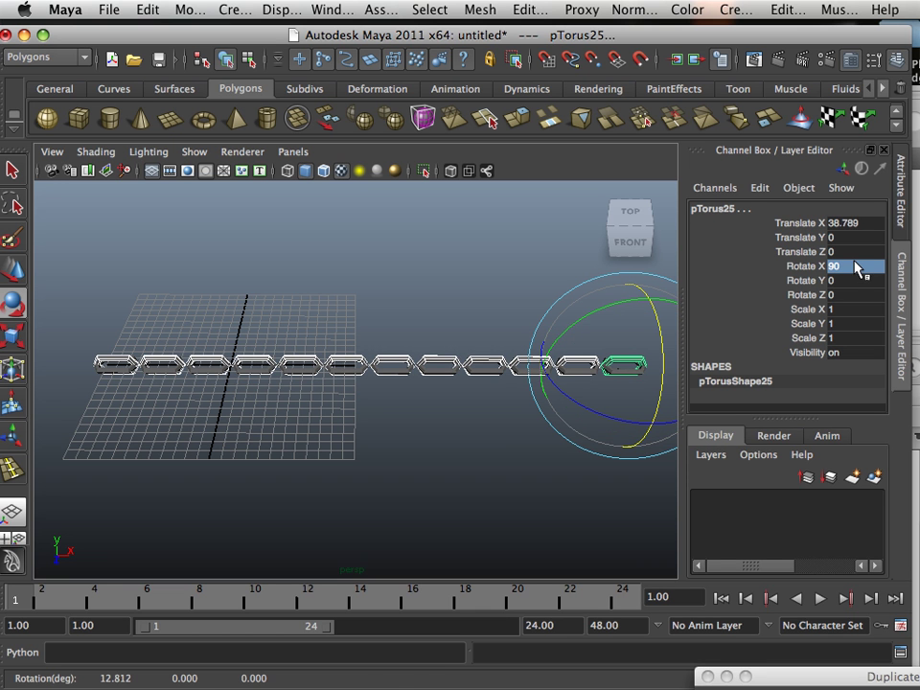
Step: Move the upright copies to about Translate X 41.3 so they interlock with the flat links
key("w")
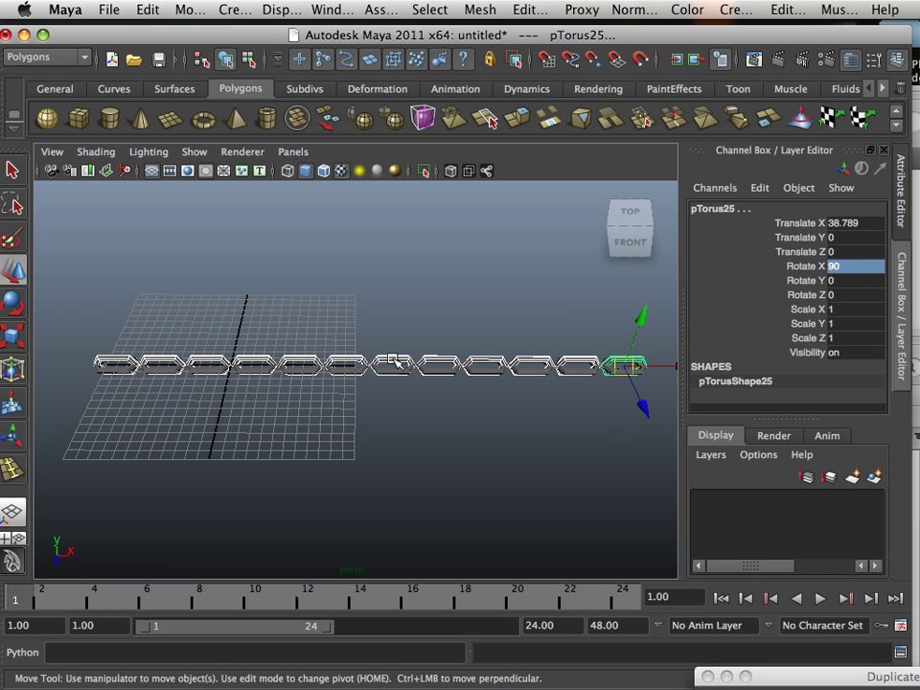
left_click_drag(659, 368, 686, 375)
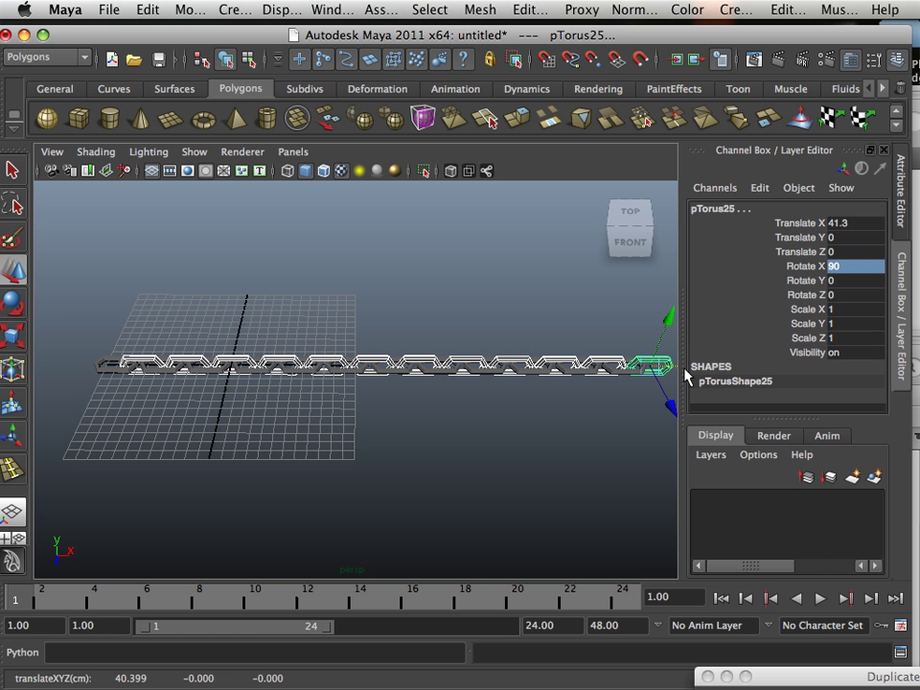
left_click(463, 422)
right_click_drag(456, 419, 470, 519, "alt")
middle_click_drag(470, 519, 379, 513, "alt")
right_click_drag(380, 514, 415, 515, "alt")
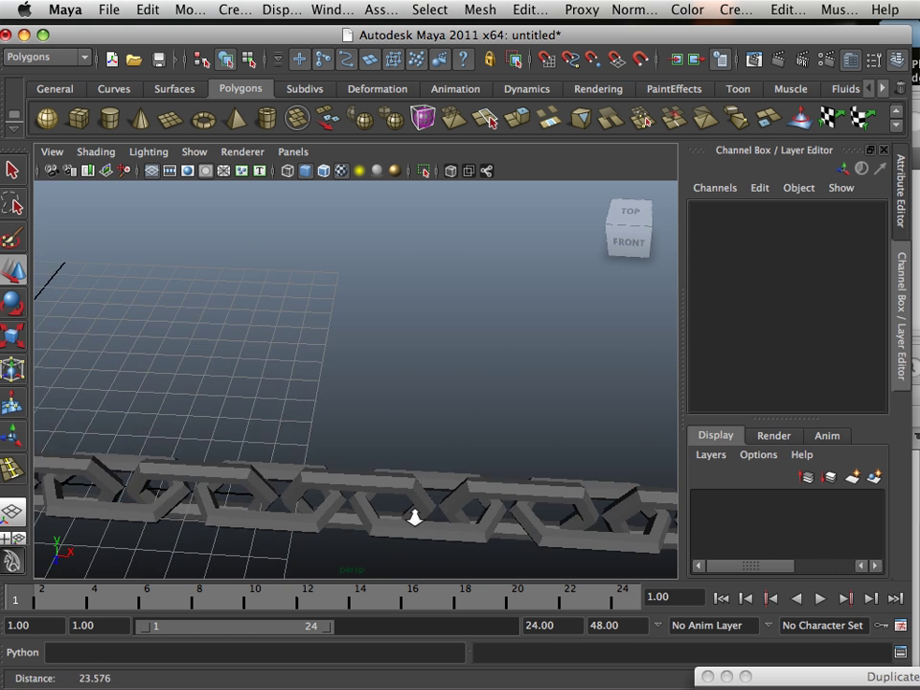
middle_click_drag(414, 515, 413, 413, "alt")
right_click_drag(413, 413, 449, 426, "alt")
Step: Select all the chain links and raise them 17.01 units above the grid
left_click_drag(450, 426, 415, 388, "alt")
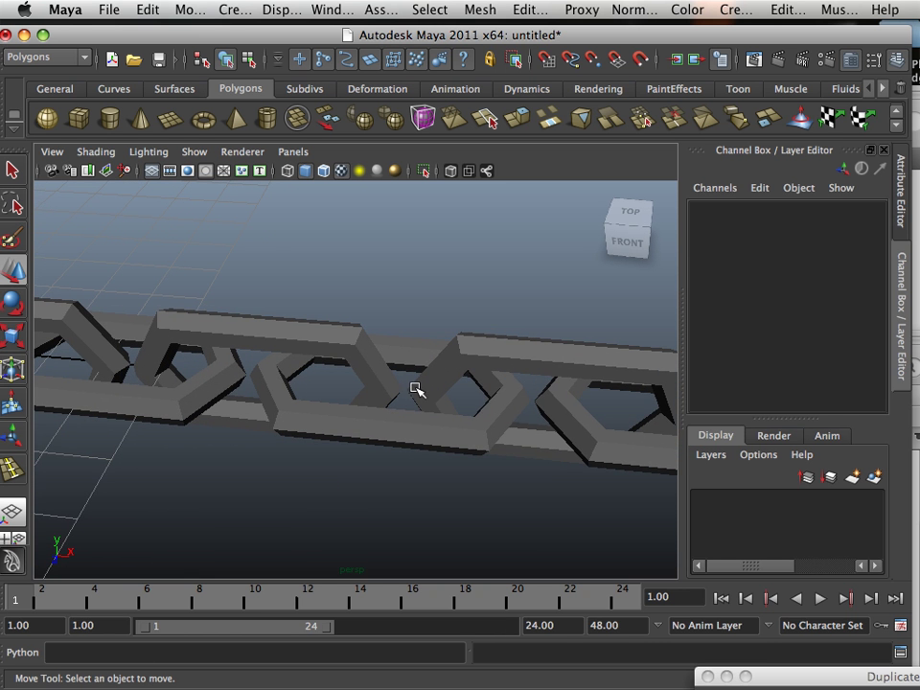
right_click_drag(508, 409, 363, 372, "alt")
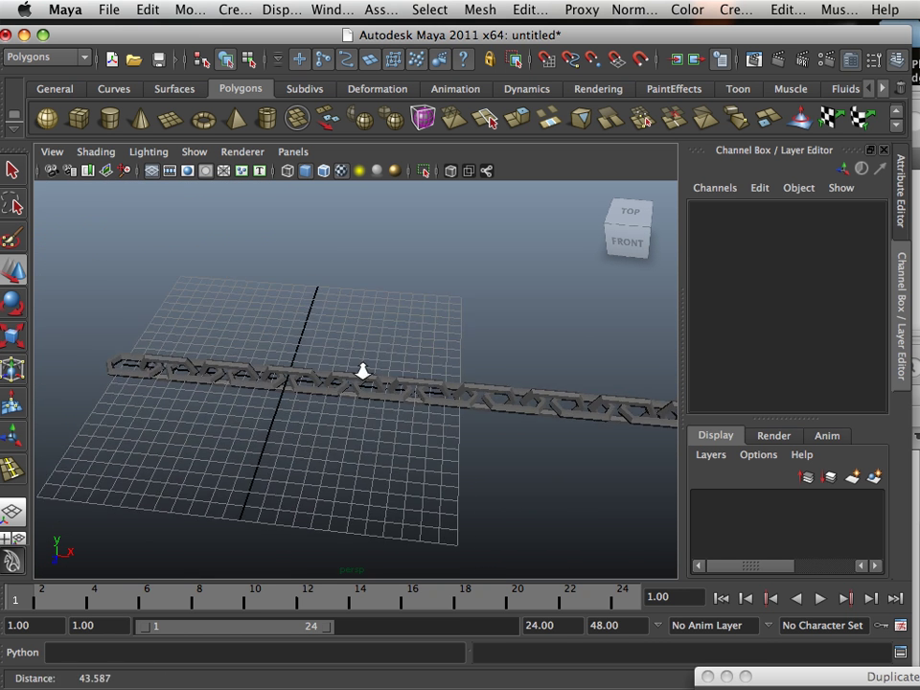
middle_click_drag(363, 372, 298, 356, "alt")
right_click_drag(298, 355, 134, 386, "alt")
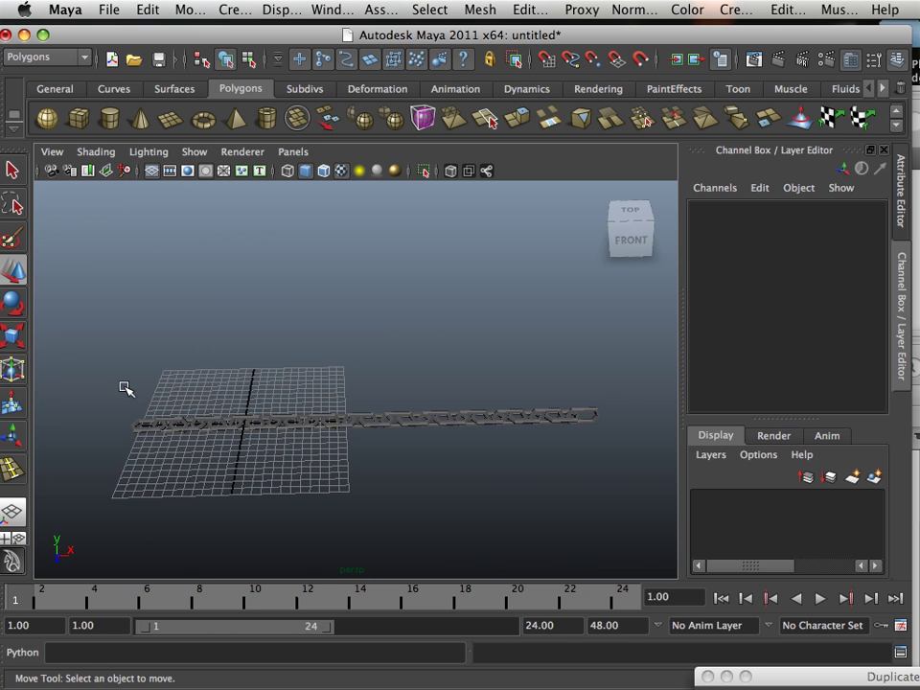
left_click_drag(113, 388, 647, 533)
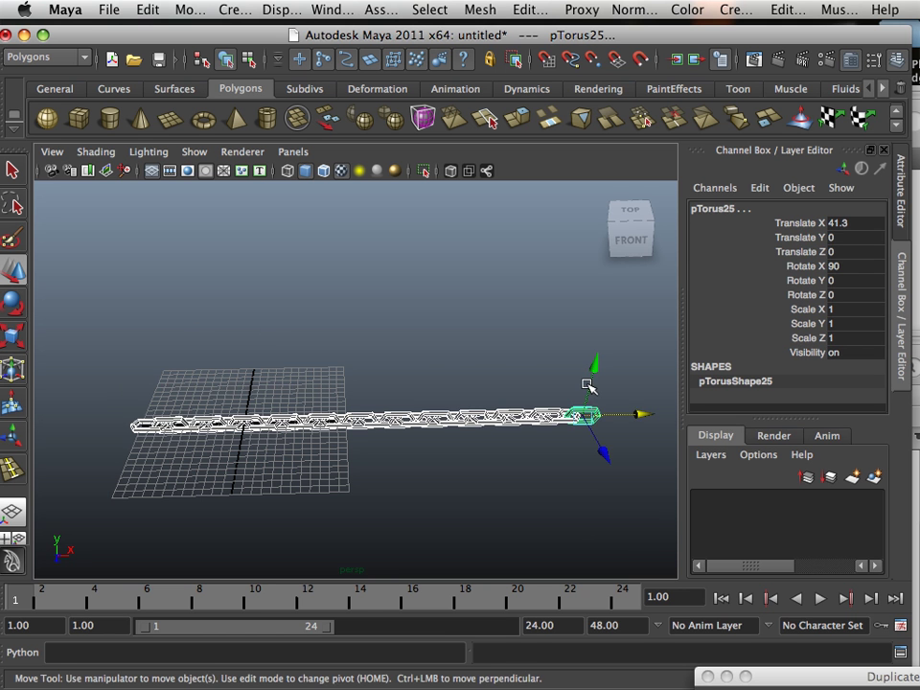
left_click_drag(592, 369, 433, 343)
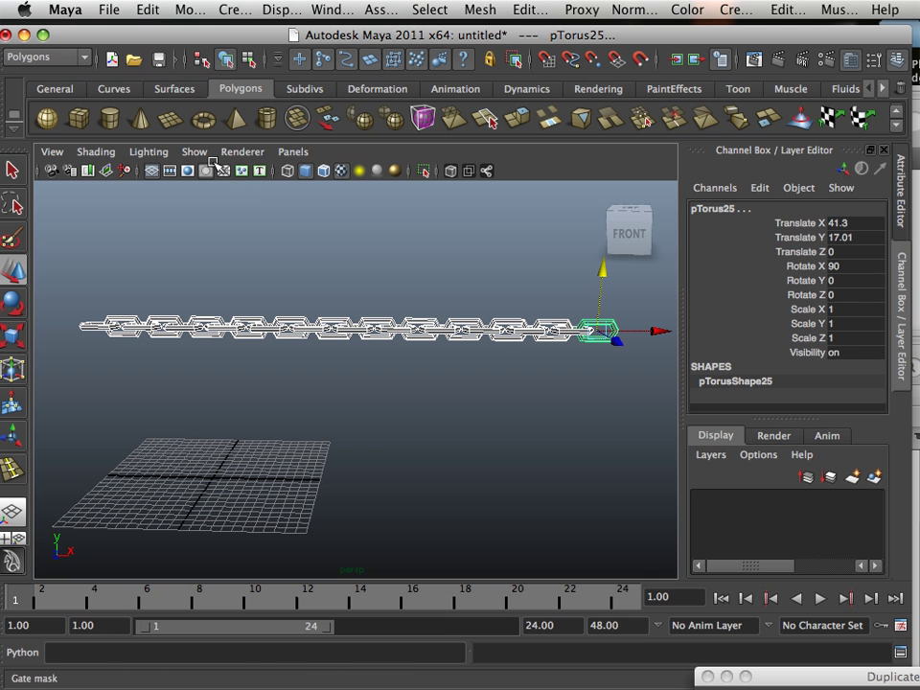
Step: Make the links rigid bodies with gravityField1 of magnitude 9.8 from the Dynamics shelf
left_click(526, 90)
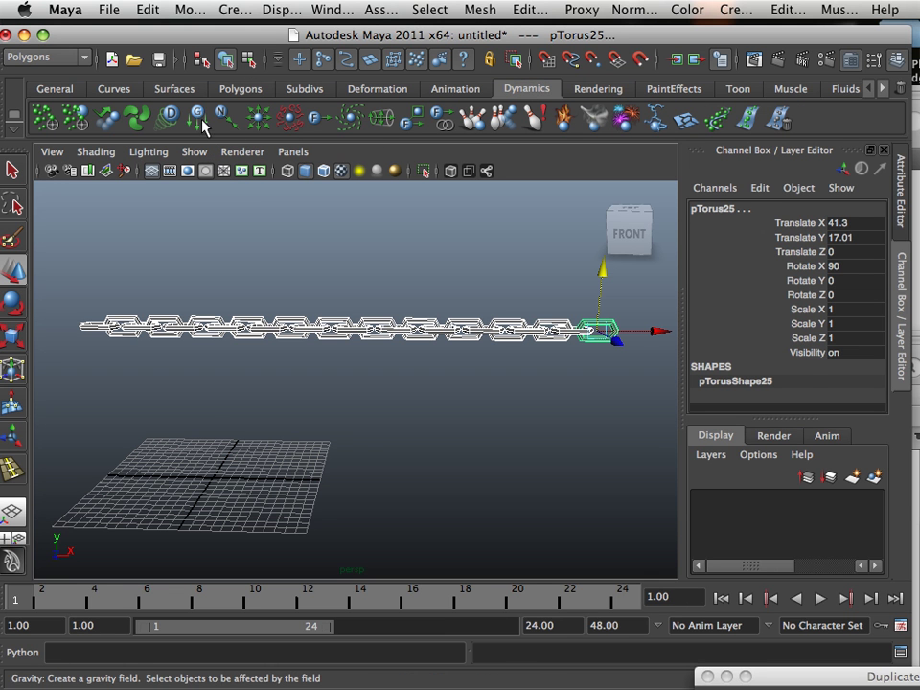
left_click(201, 119)
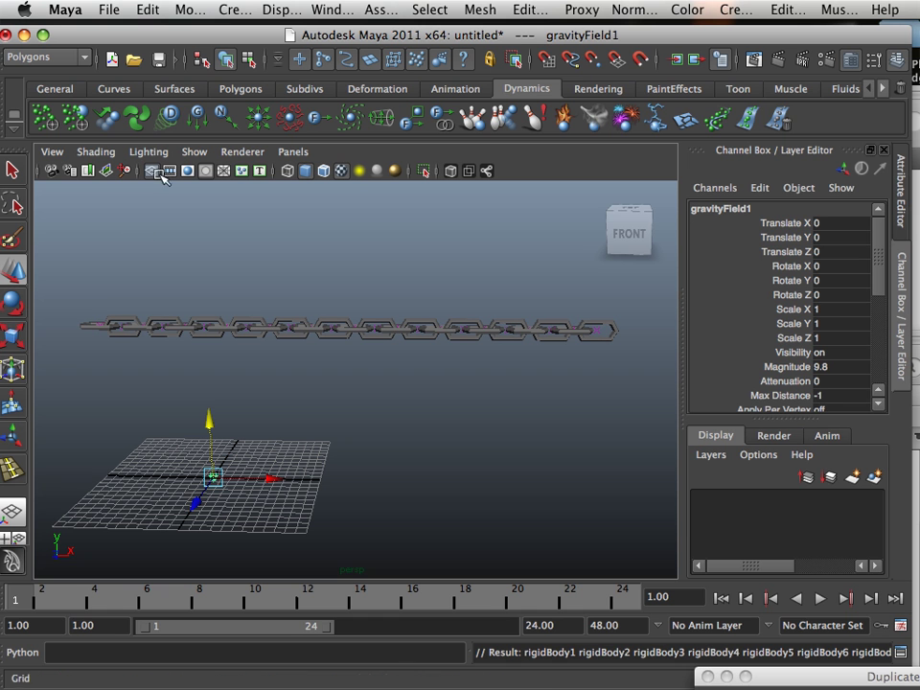
left_click(239, 89)
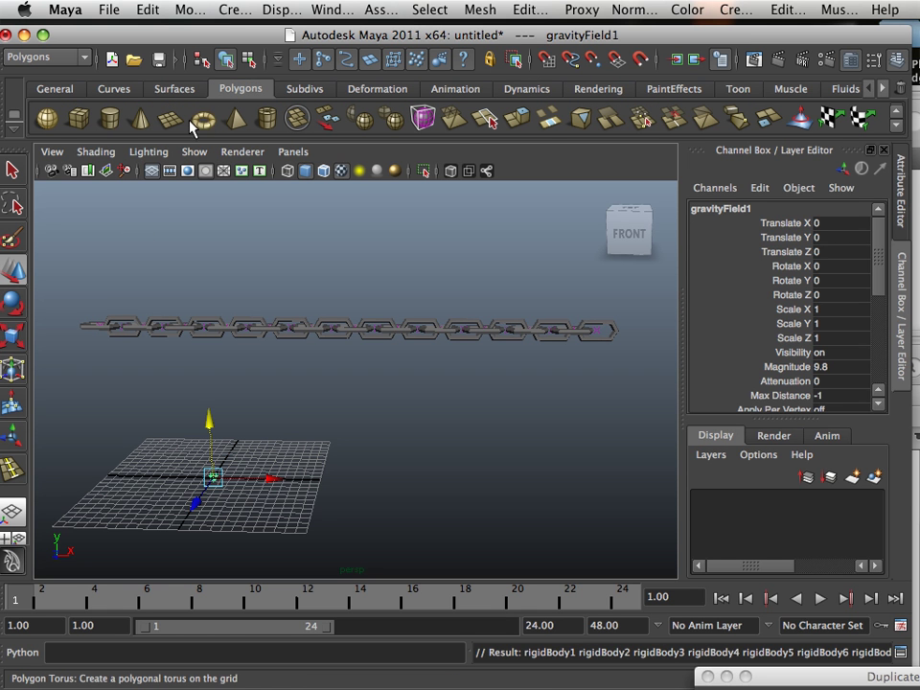
Step: Create a cube, scale it to 24.383 and move it to Translate X 15.325 under the chain
left_click(86, 122)
left_click_drag(301, 382, 233, 433, "alt")
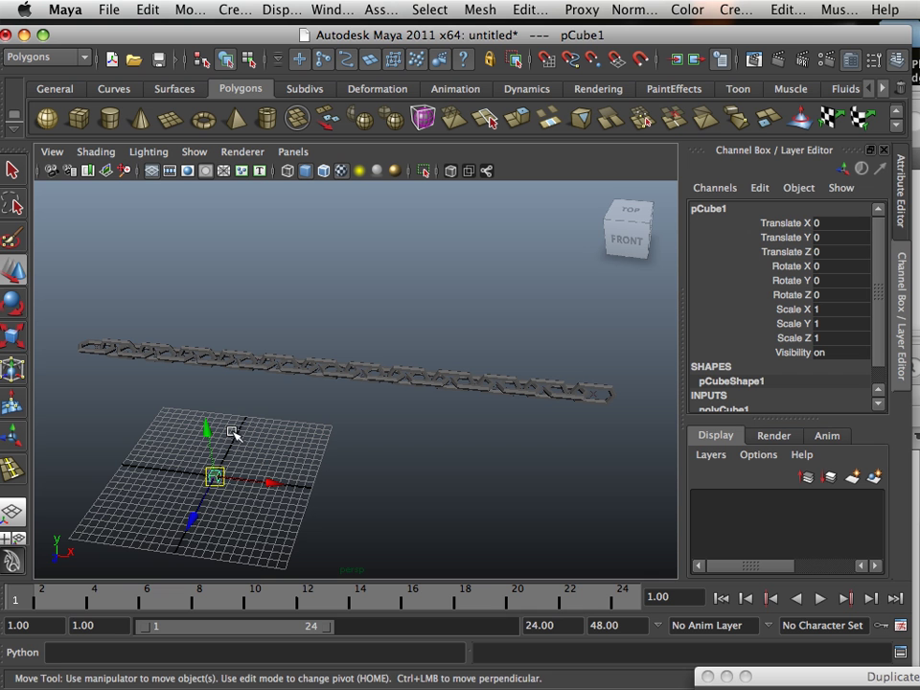
left_click(21, 342)
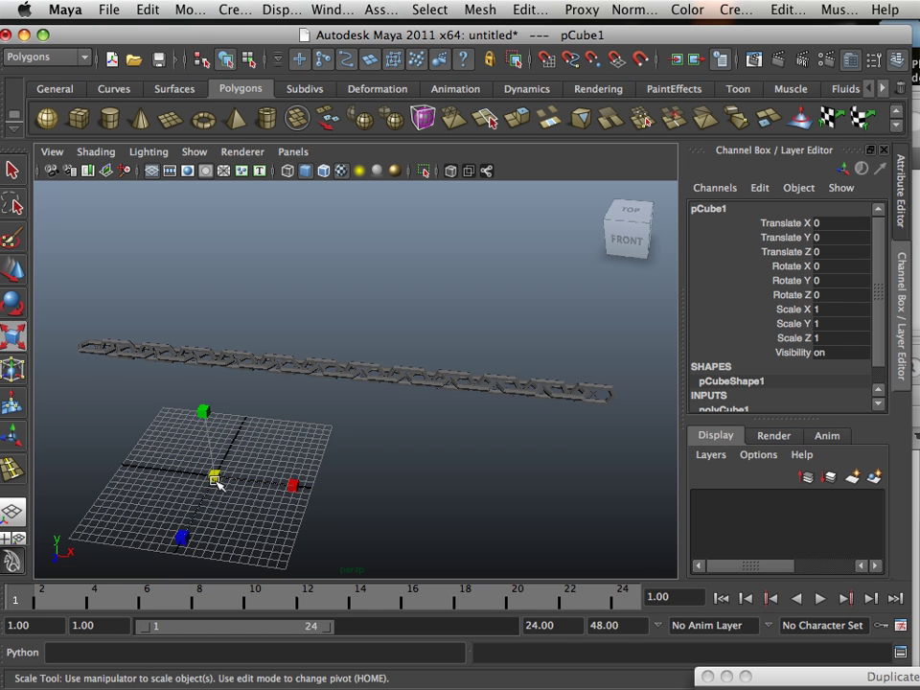
left_click_drag(219, 484, 263, 435)
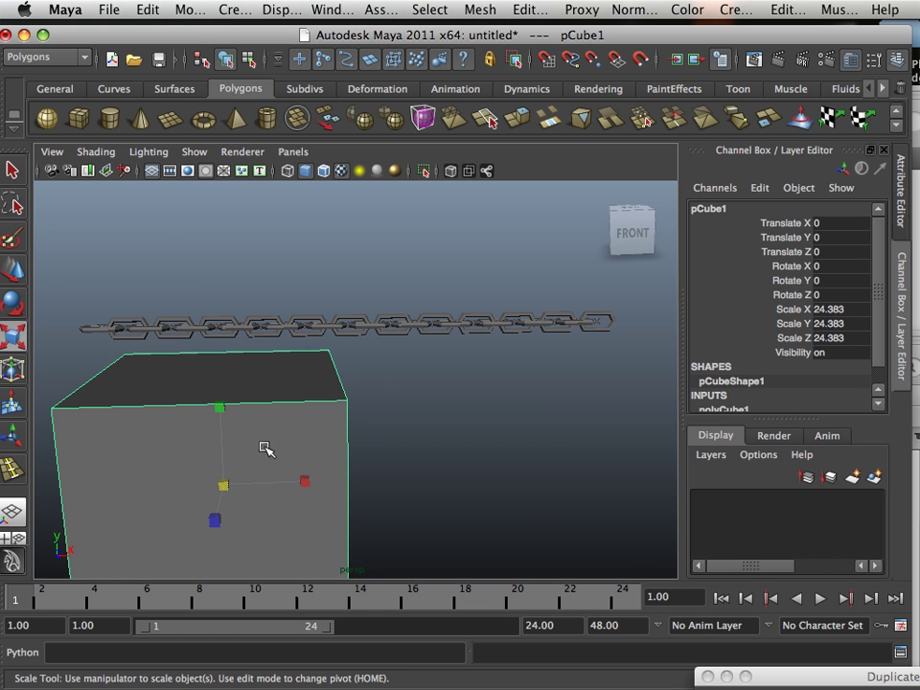
left_click(13, 270)
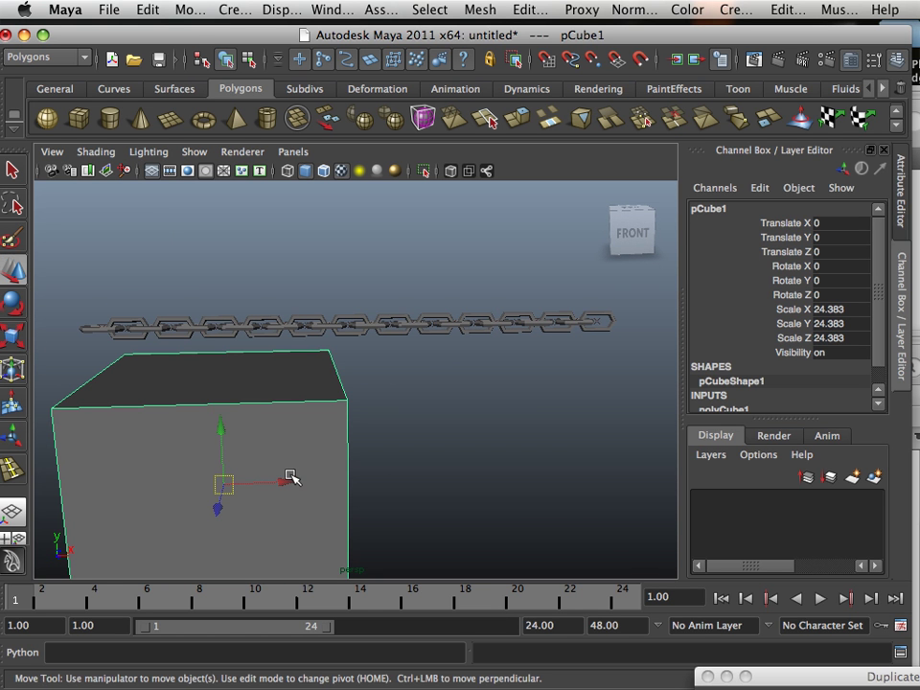
left_click_drag(290, 476, 435, 490)
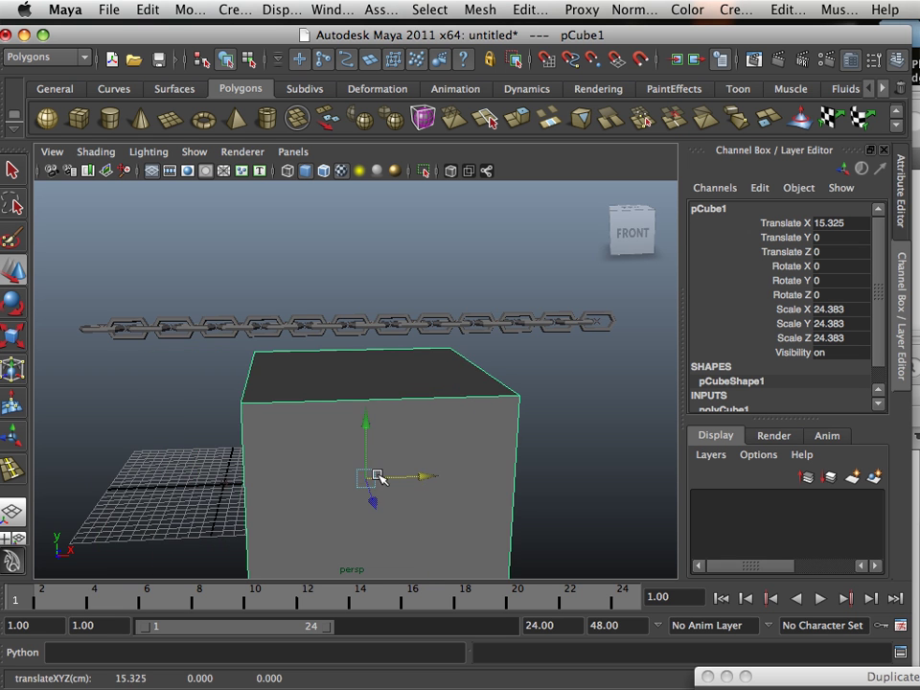
left_click_drag(379, 476, 314, 466, "alt")
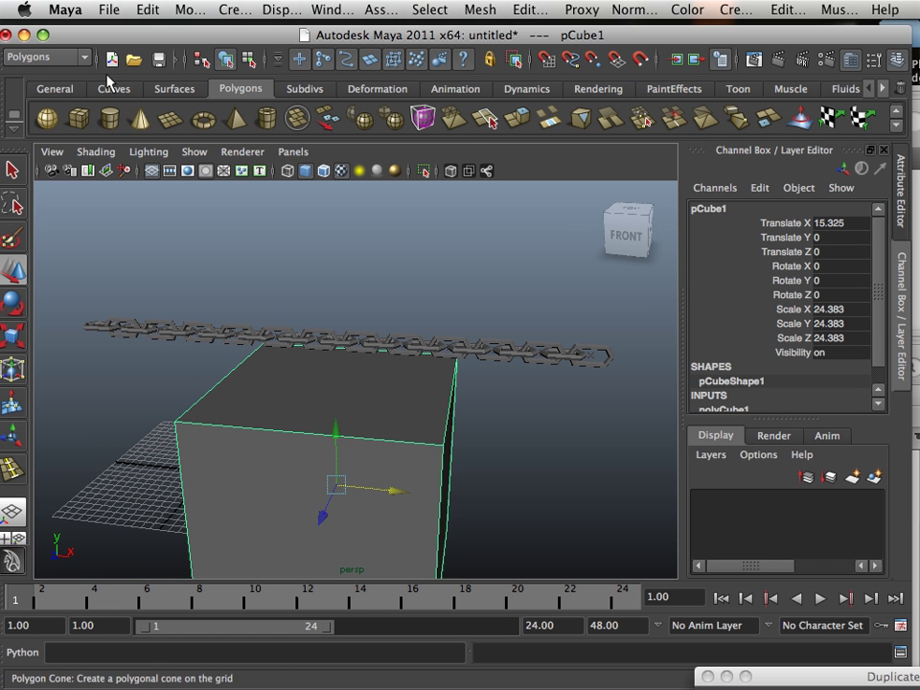
Step: Switch to the Dynamics menu set and make the box a passive rigid body
left_click(48, 56)
left_click(34, 113)
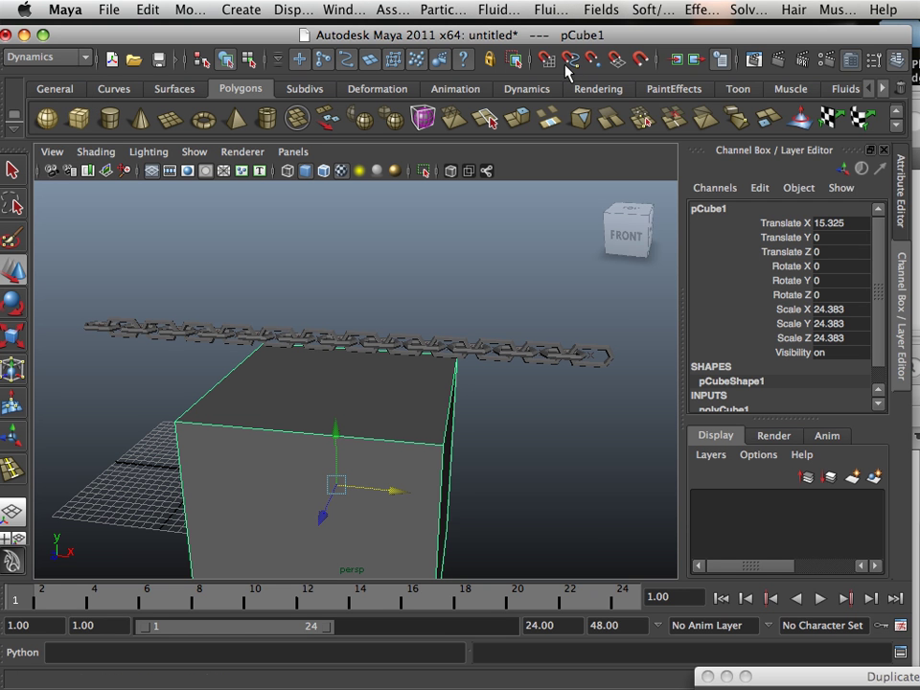
left_click(702, 9)
mouse_move(653, 9)
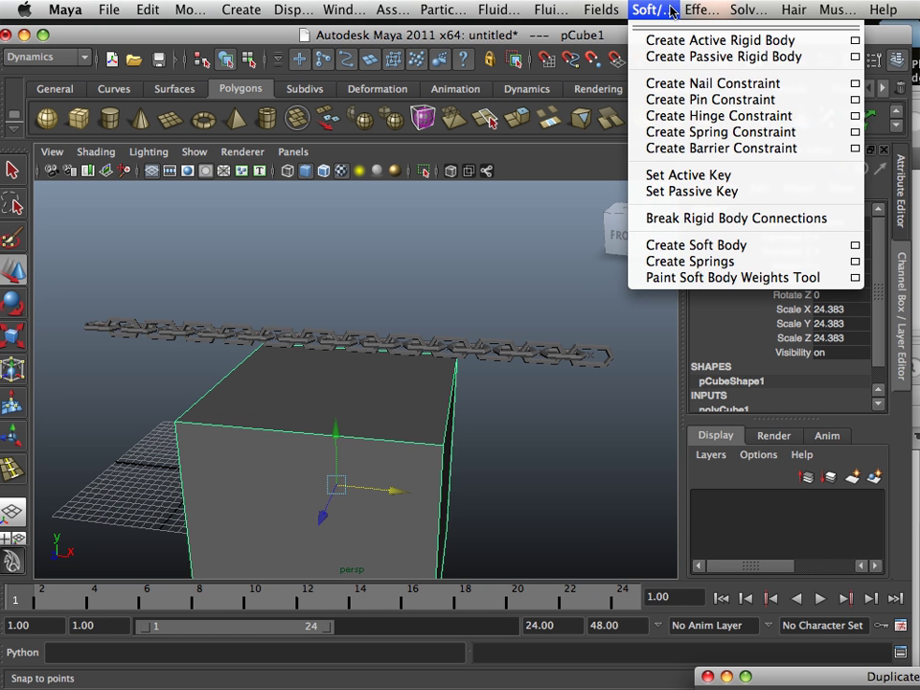
left_click(680, 55)
left_click_drag(483, 370, 658, 443, "alt")
left_click_drag(551, 448, 463, 359, "alt")
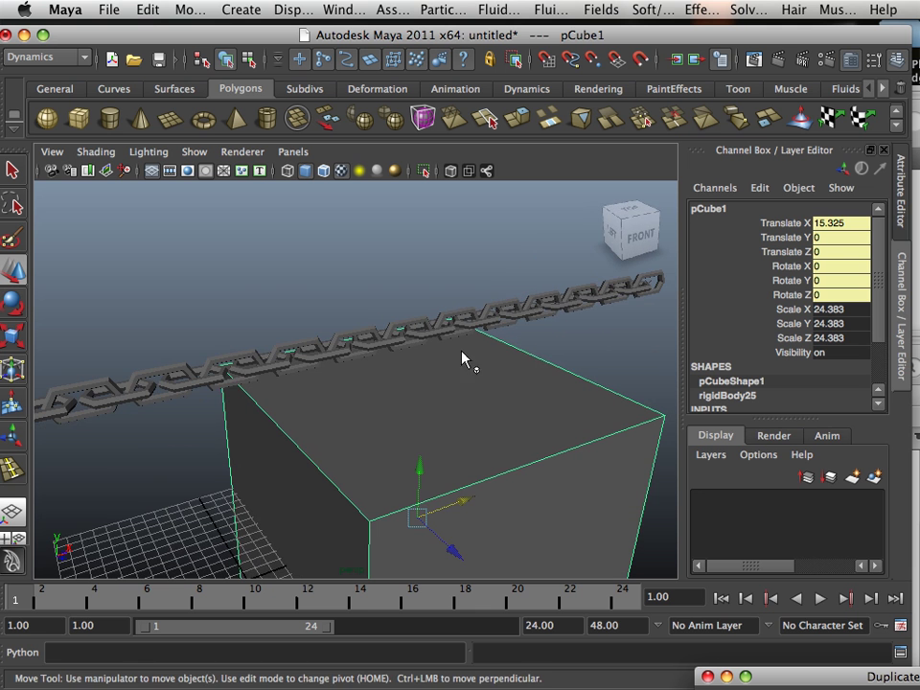
Step: Set the animation end frame to 800 and rewind to frame 1
left_click(820, 597)
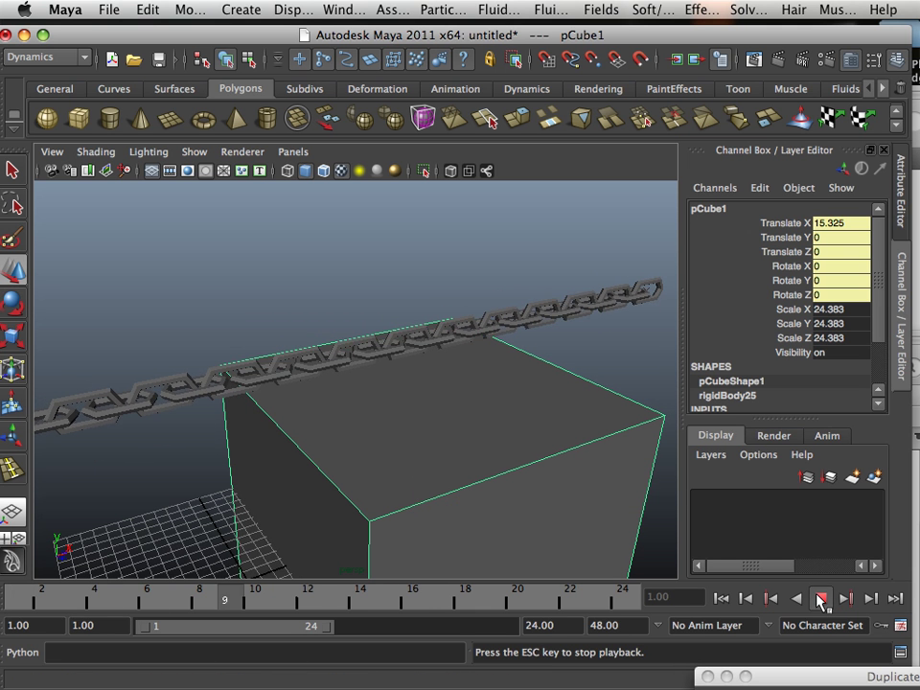
left_click(820, 597)
left_click(577, 624)
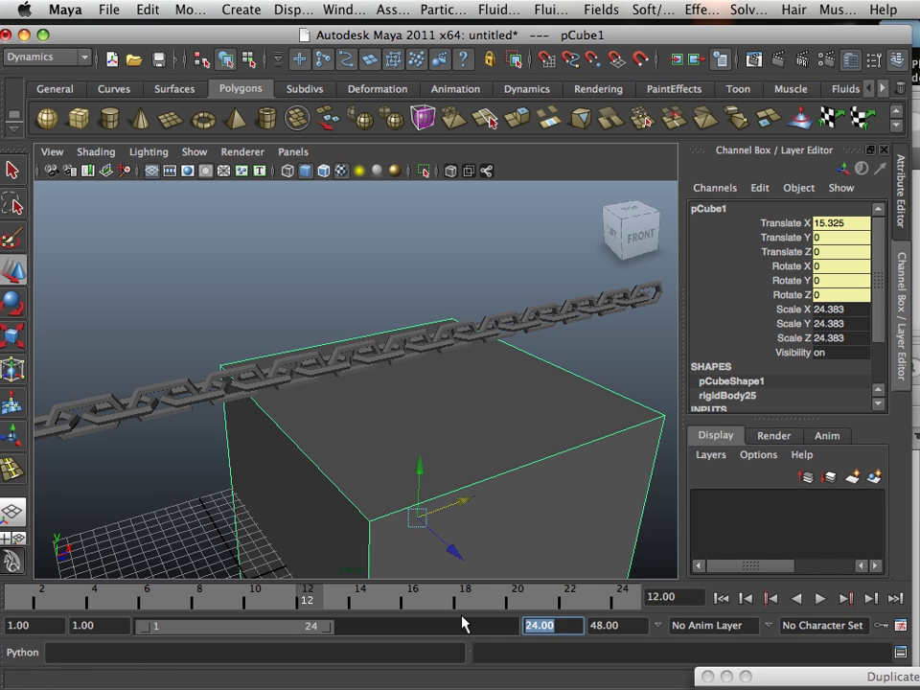
type("8000")
key("BackSpace")
key("Return")
left_click_drag(17, 601, 5, 604)
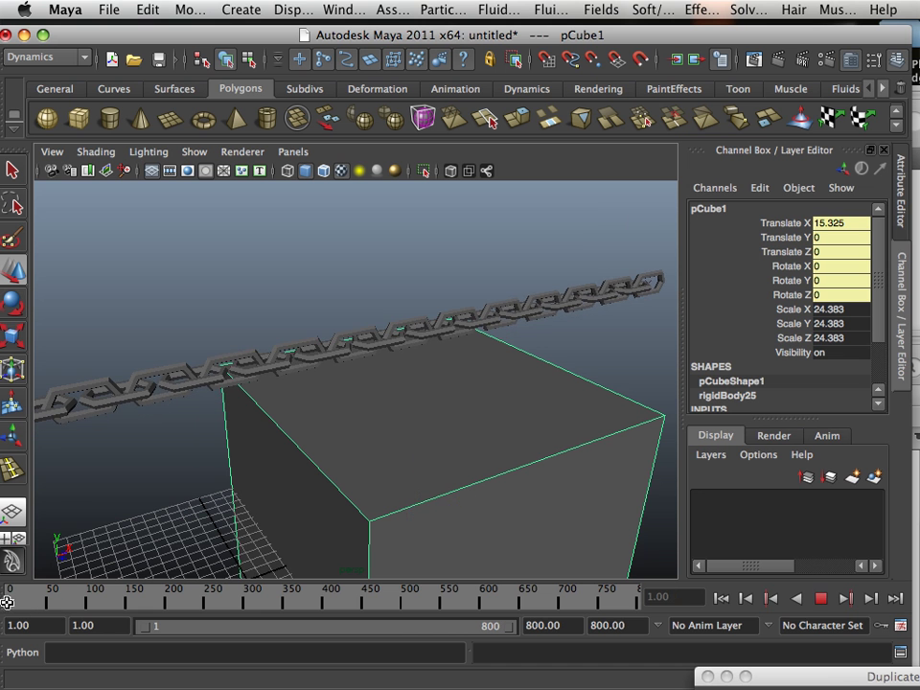
Step: Play the simulation and watch the chain fall and drape over the box
left_click(819, 599)
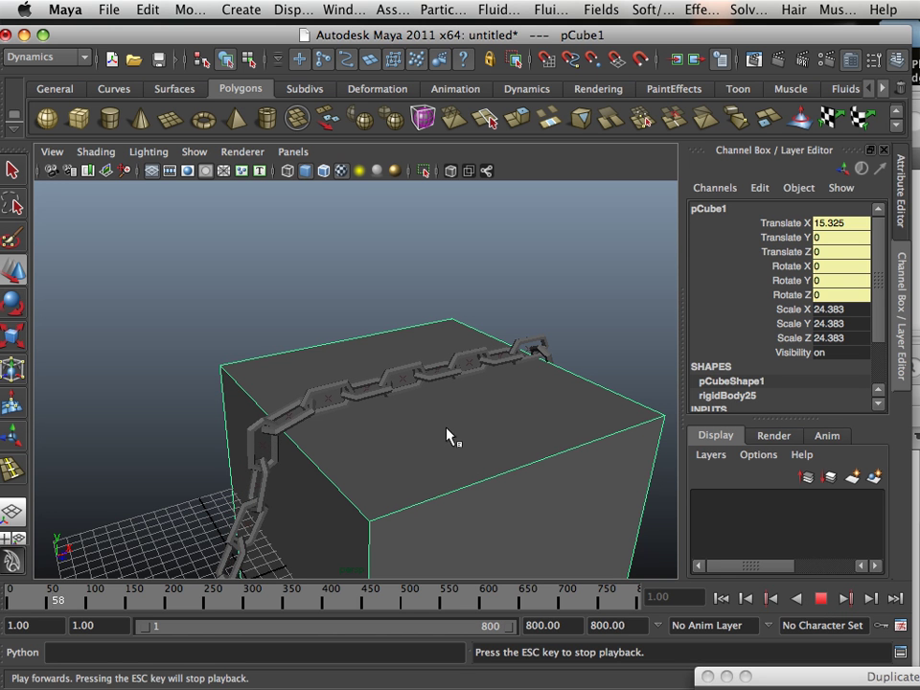
key("Escape")
left_click_drag(478, 460, 447, 425, "alt")
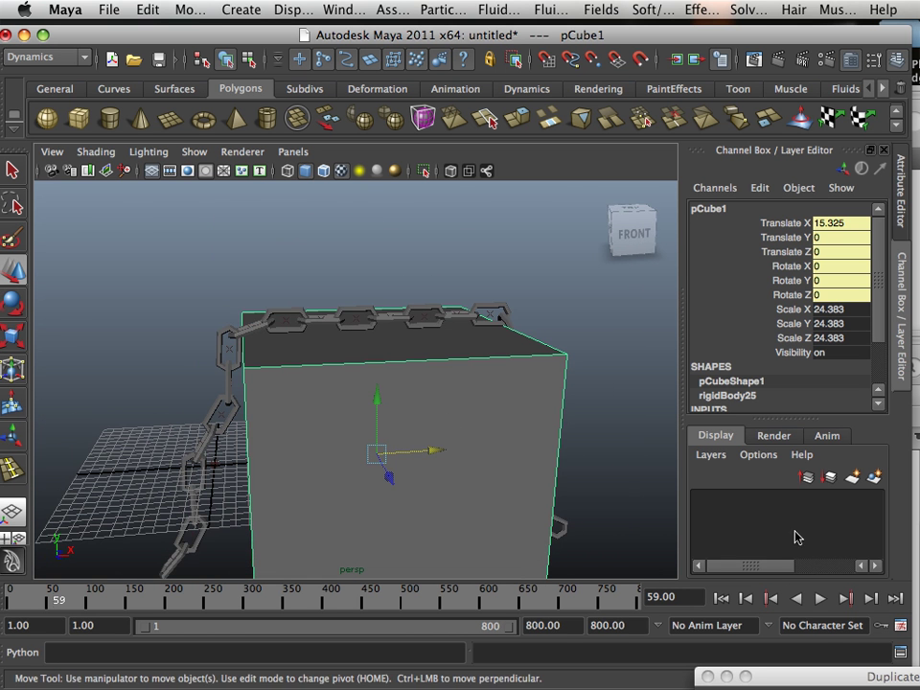
left_click(819, 597)
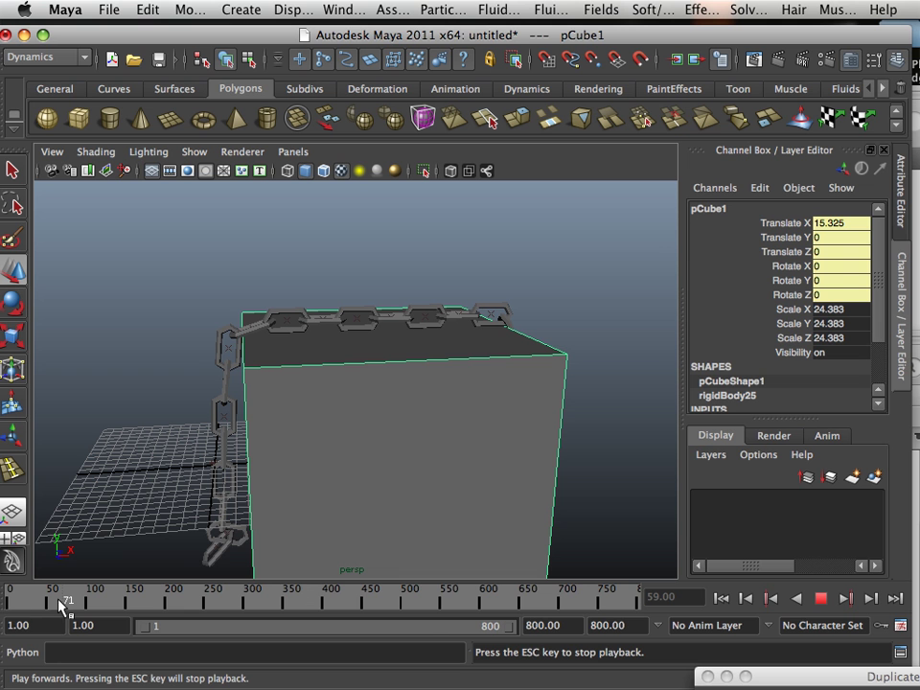
key("Escape")
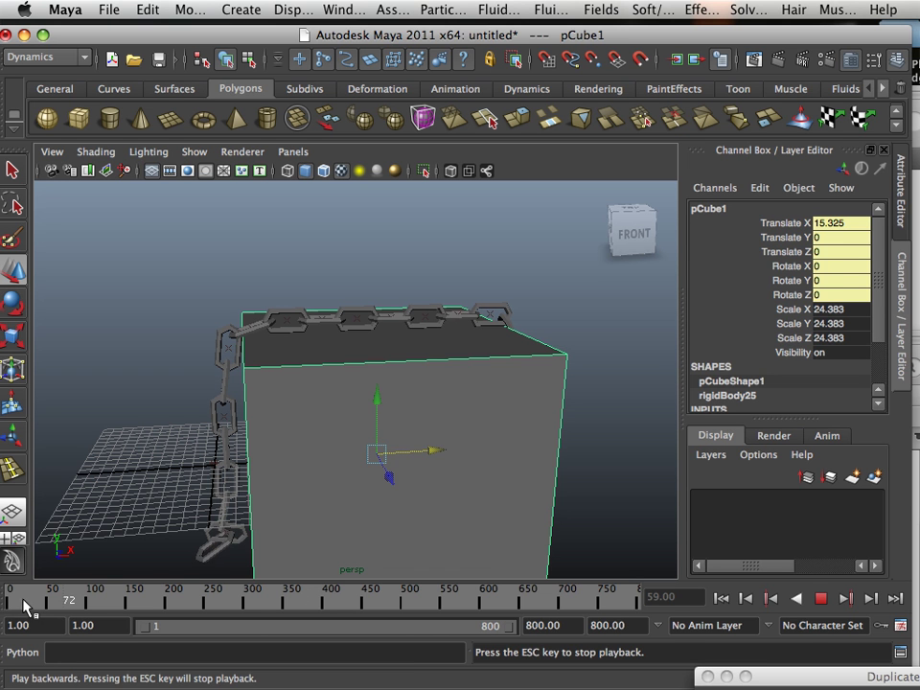
Step: Rewind the simulation to frame 1 so the chain hangs straight, viewed from the front
left_click(222, 542)
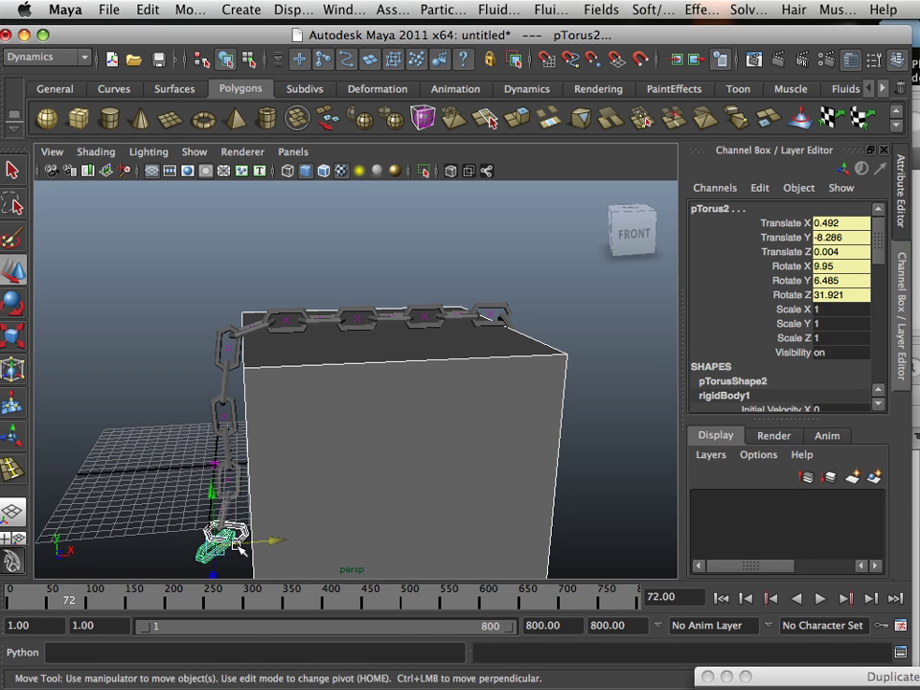
left_click(9, 598)
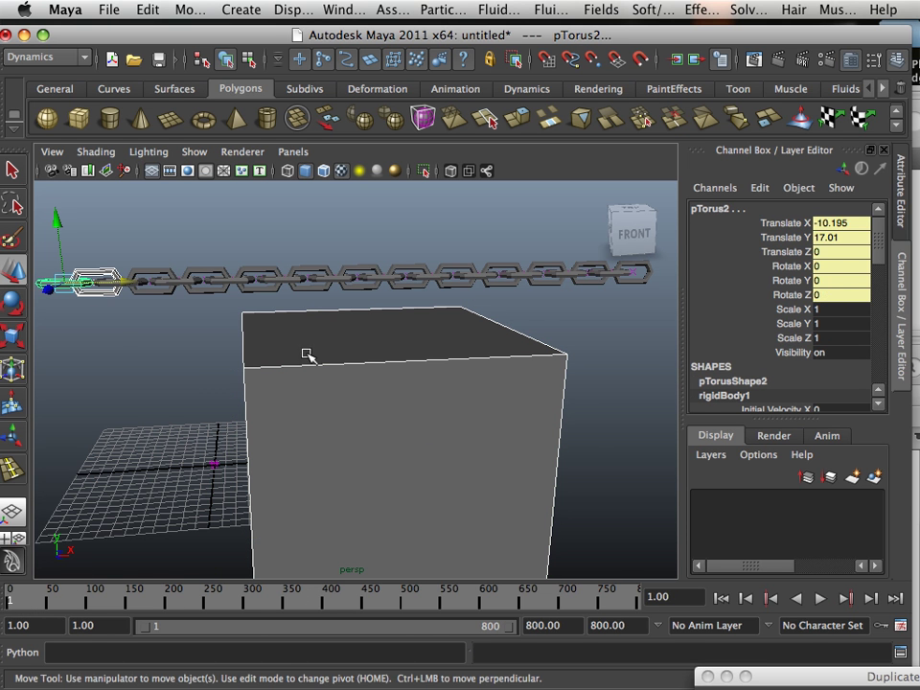
left_click_drag(306, 354, 596, 392, "alt")
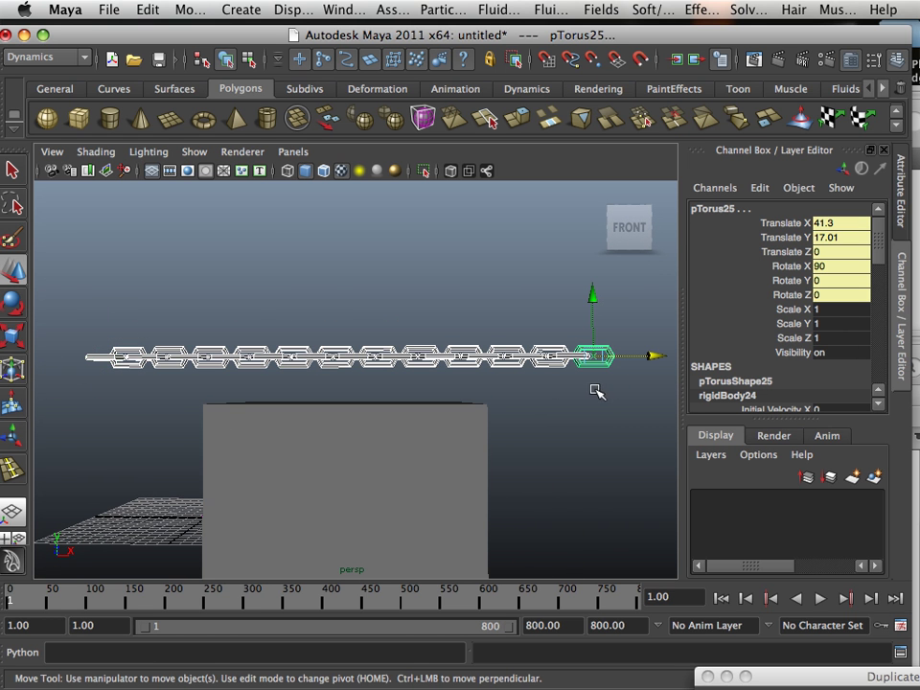
Step: Select the last link pTorus25 and bring up its rigidBody attributes in the Channel Box
left_click(603, 374)
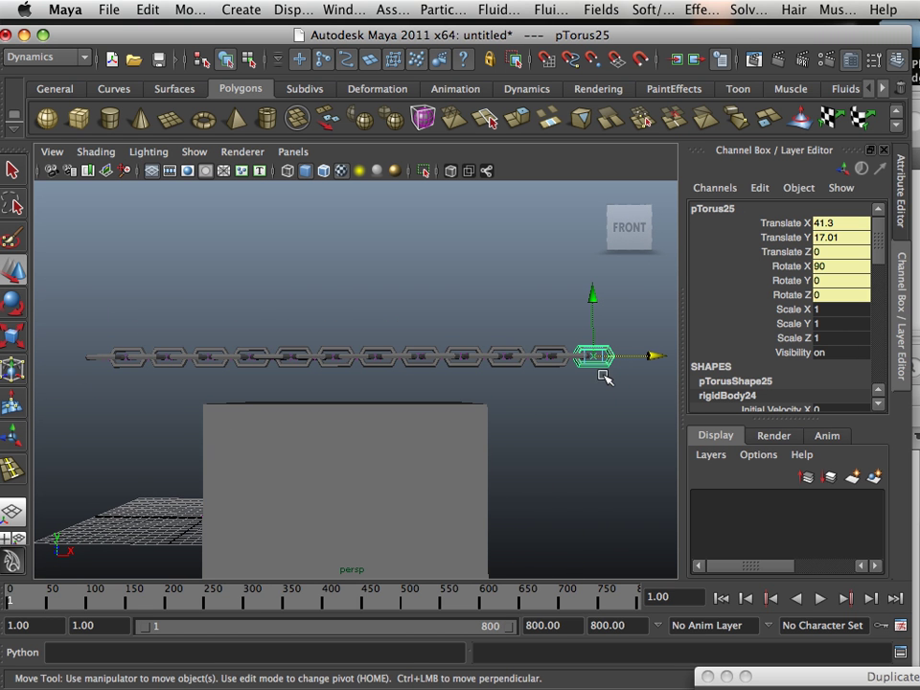
scroll(766, 368, "down", 5)
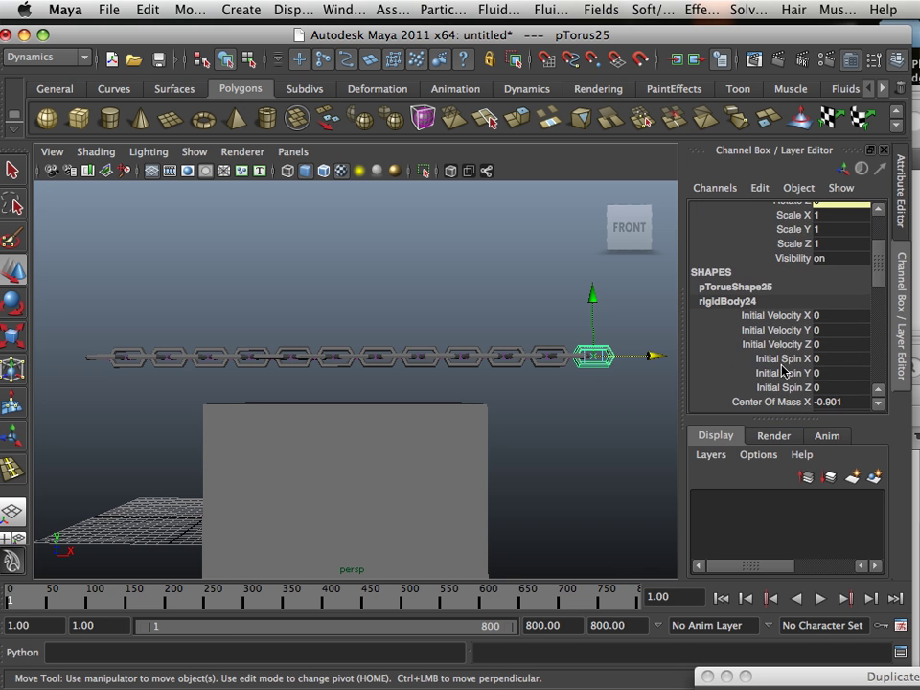
scroll(778, 374, "down", 5)
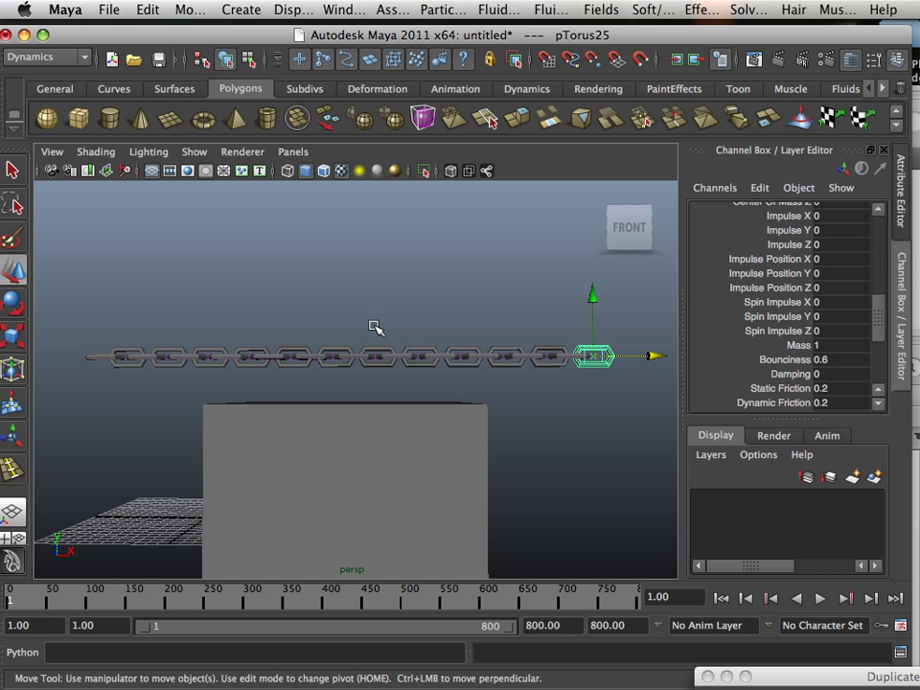
Step: Orbit and zoom around the scene to inspect the chain above the box top
left_click_drag(356, 429, 323, 425, "alt")
right_click_drag(323, 425, 334, 485, "alt")
left_click_drag(333, 486, 351, 462, "alt")
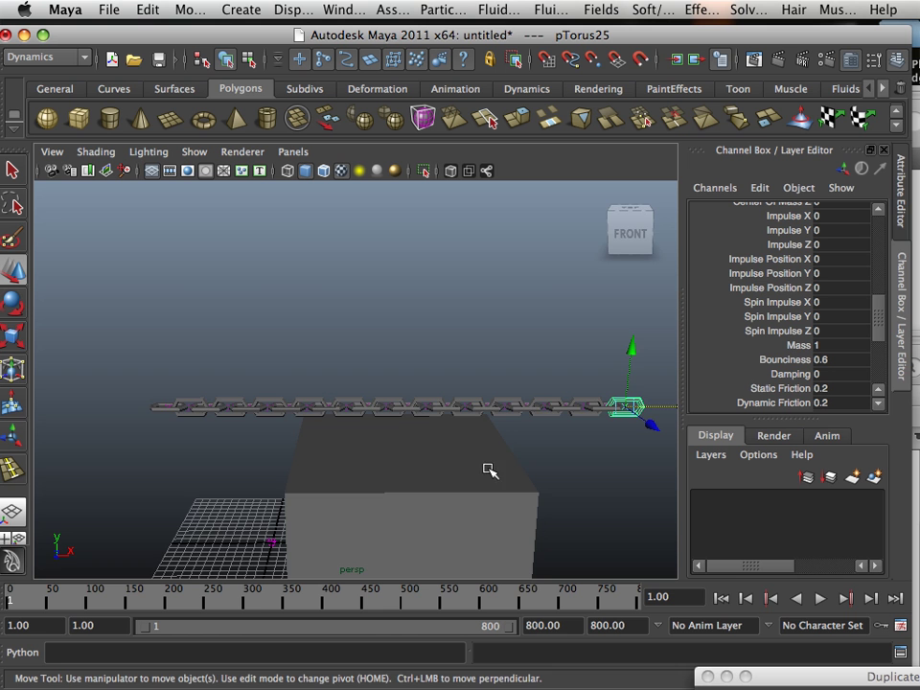
left_click_drag(489, 470, 361, 400, "alt")
left_click_drag(351, 474, 308, 369, "alt")
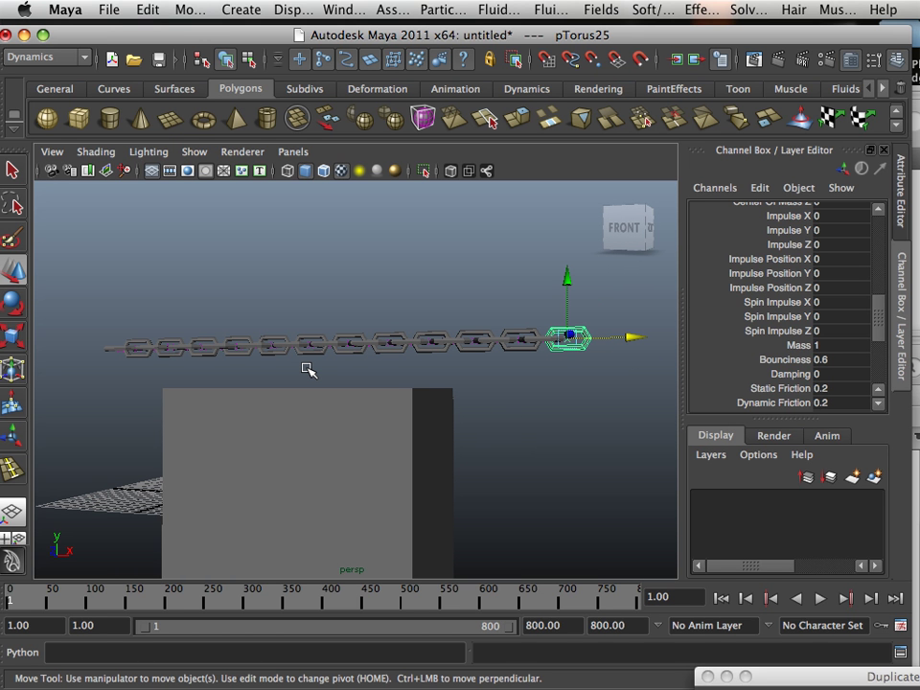